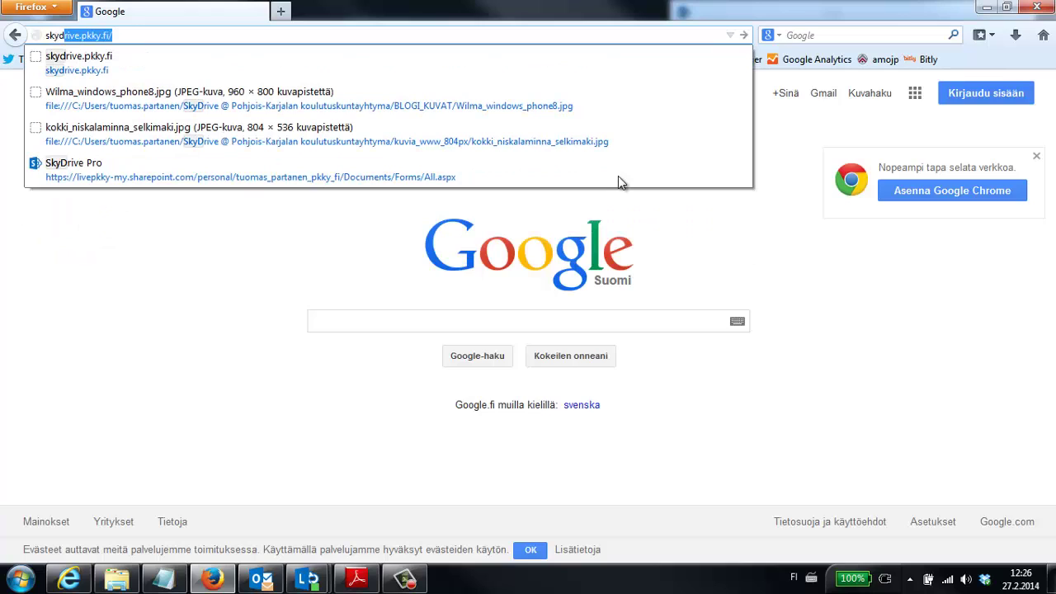
Enter skydrive.pkky.fi in the Firefox address bar and load it.
type("rive")
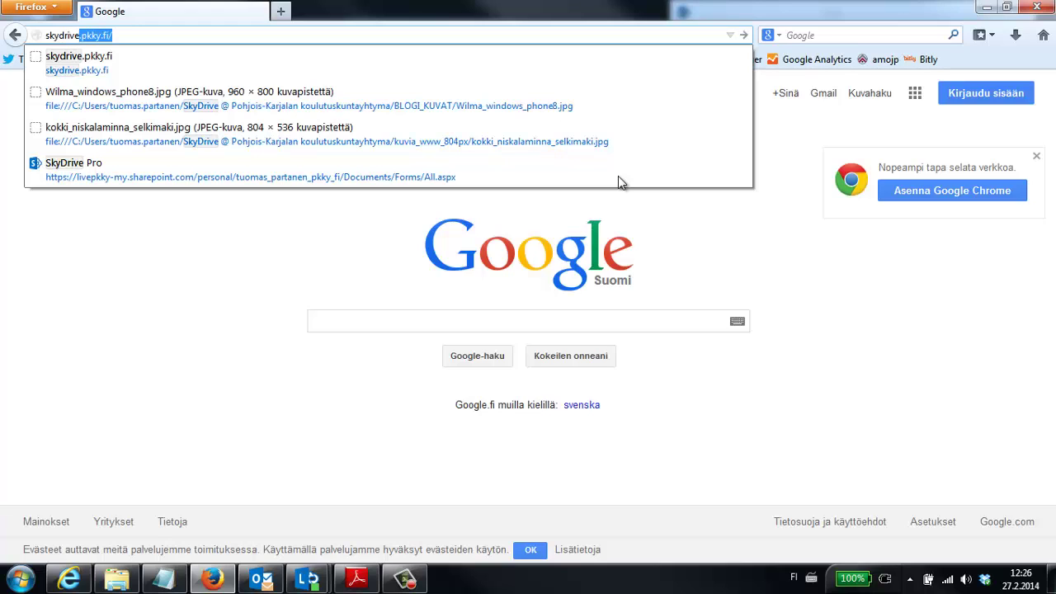
type(".pkky")
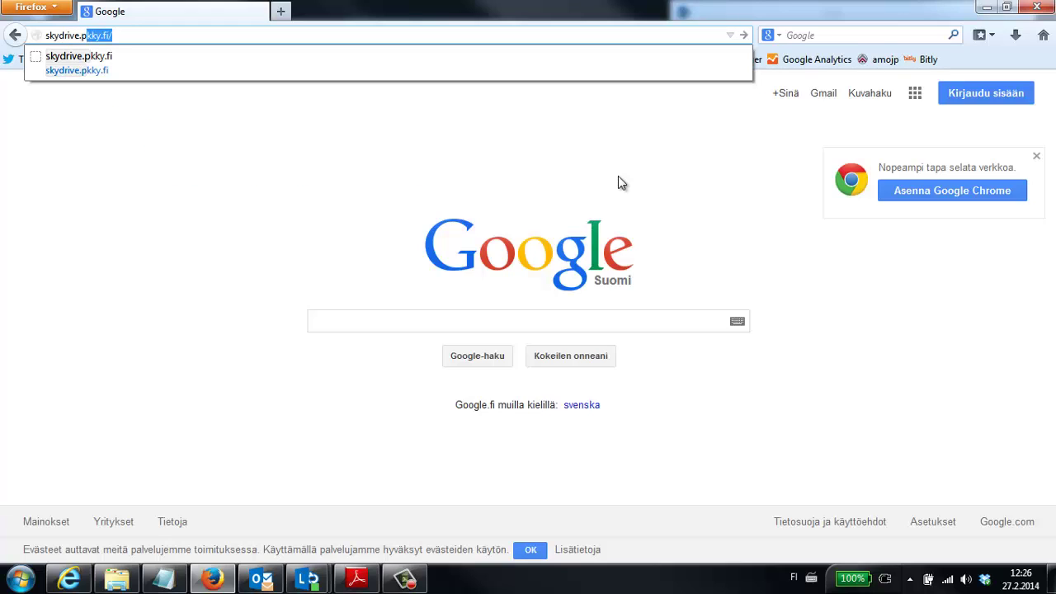
type(".fi")
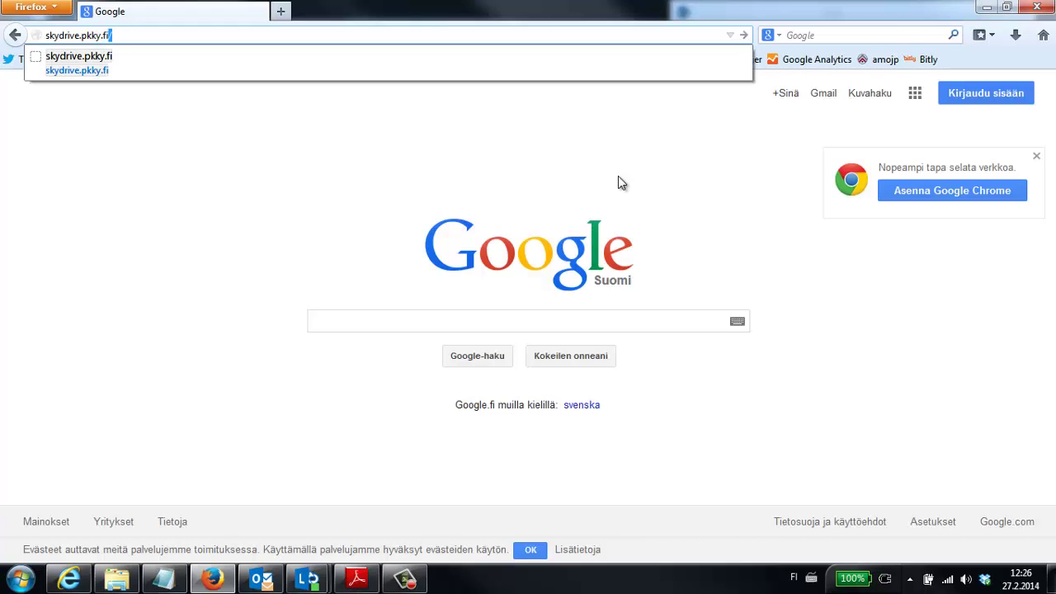
key("Return")
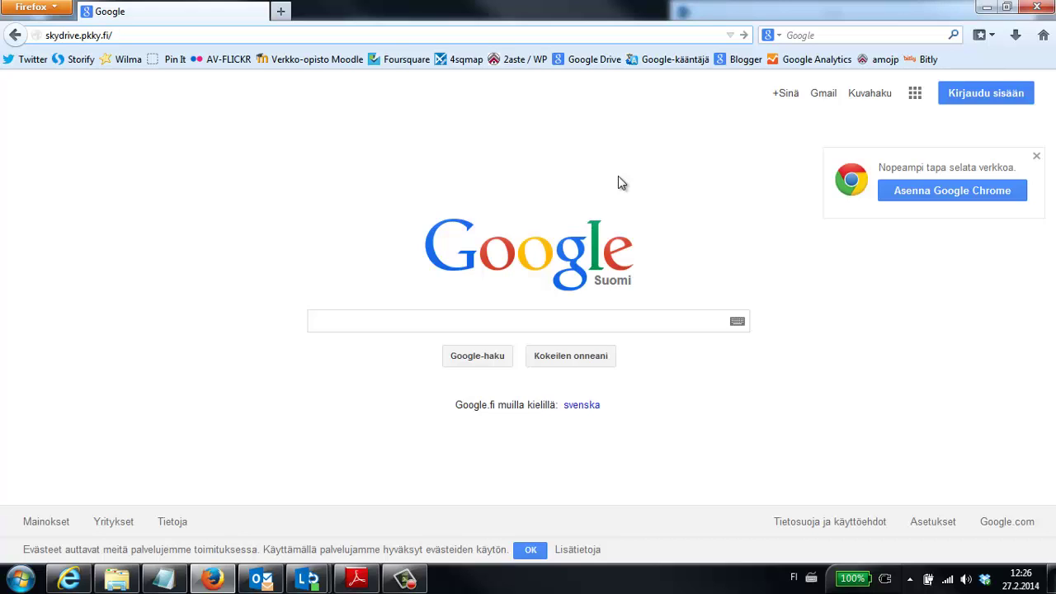
key("Return")
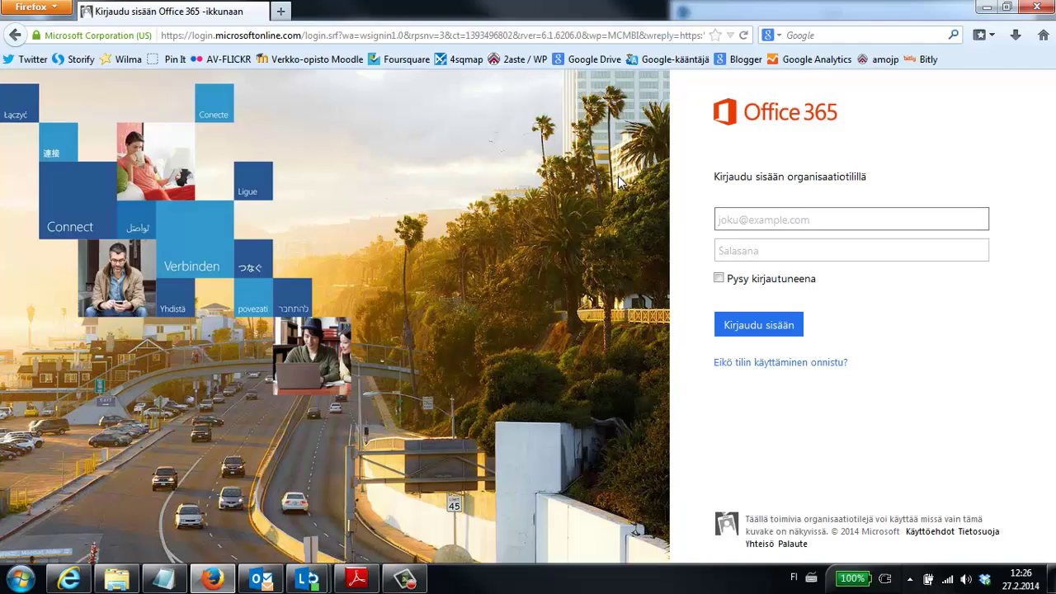
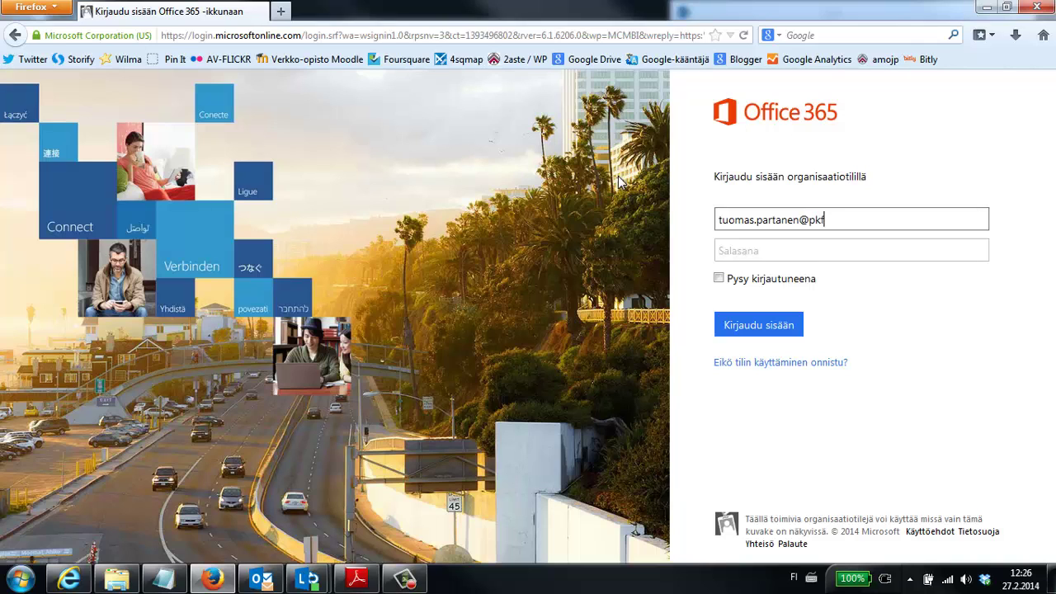
Fill in the organisation account e-mail on the Office 365 sign-in form, then move to the password field.
left_click(790, 250)
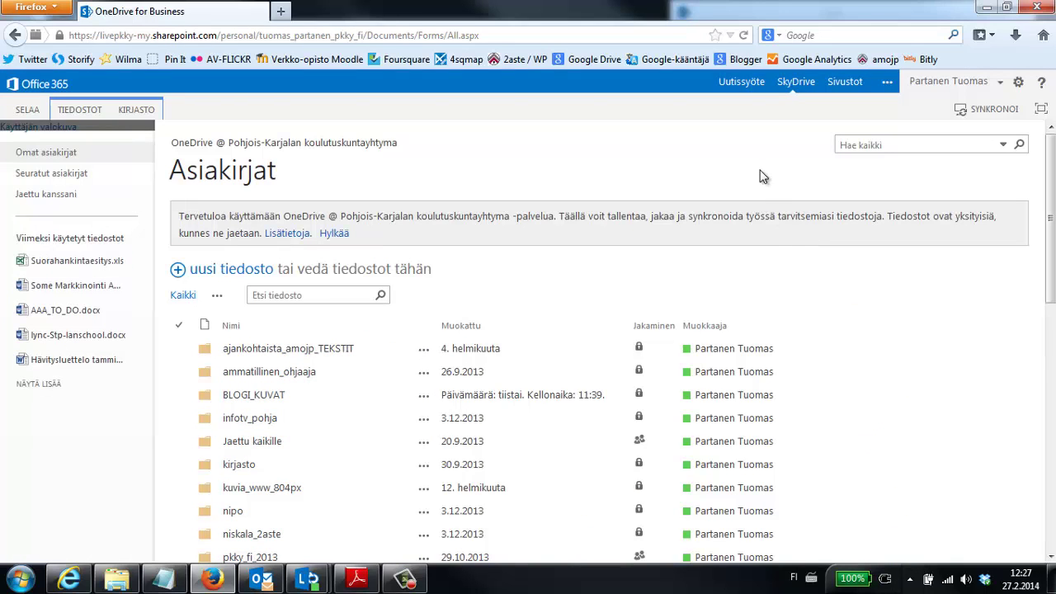
Scroll through the Asiakirjat library to review the folders and recent files.
scroll(780, 163, "down", 1)
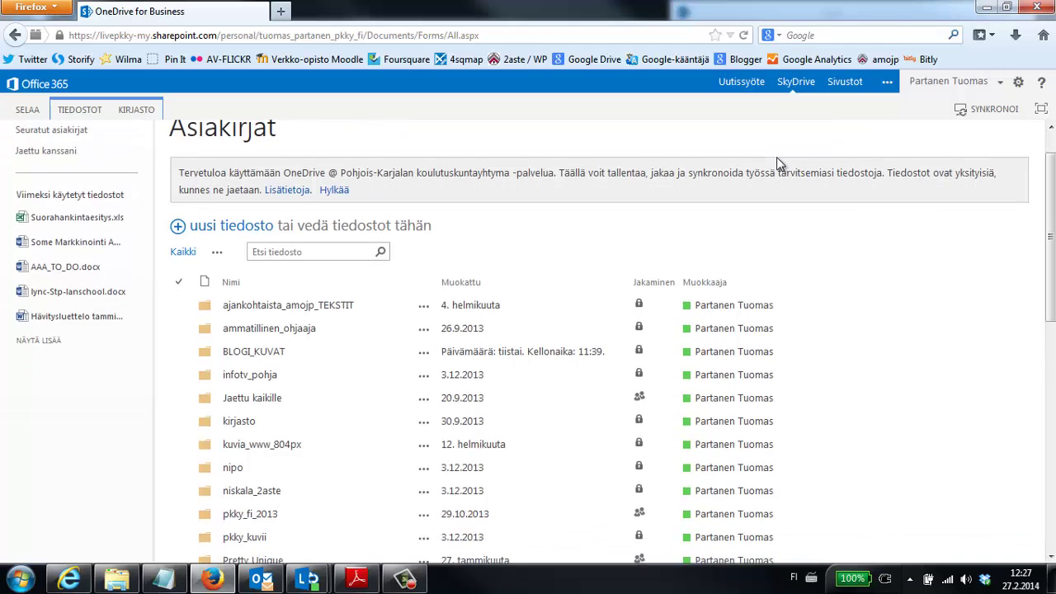
scroll(878, 259, "down", 1)
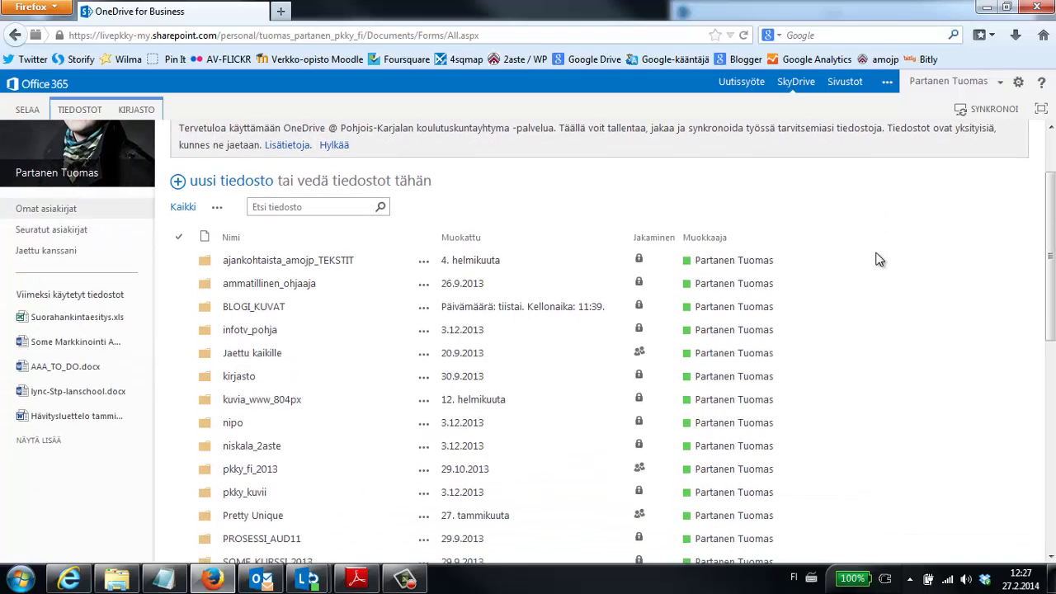
scroll(878, 259, "down", 1)
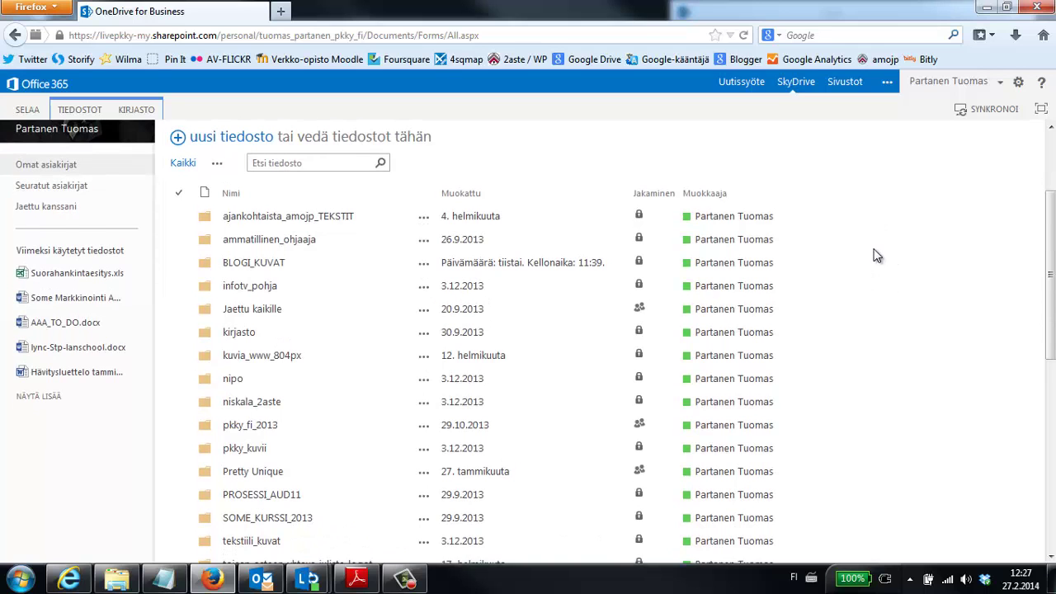
scroll(876, 255, "down", 2)
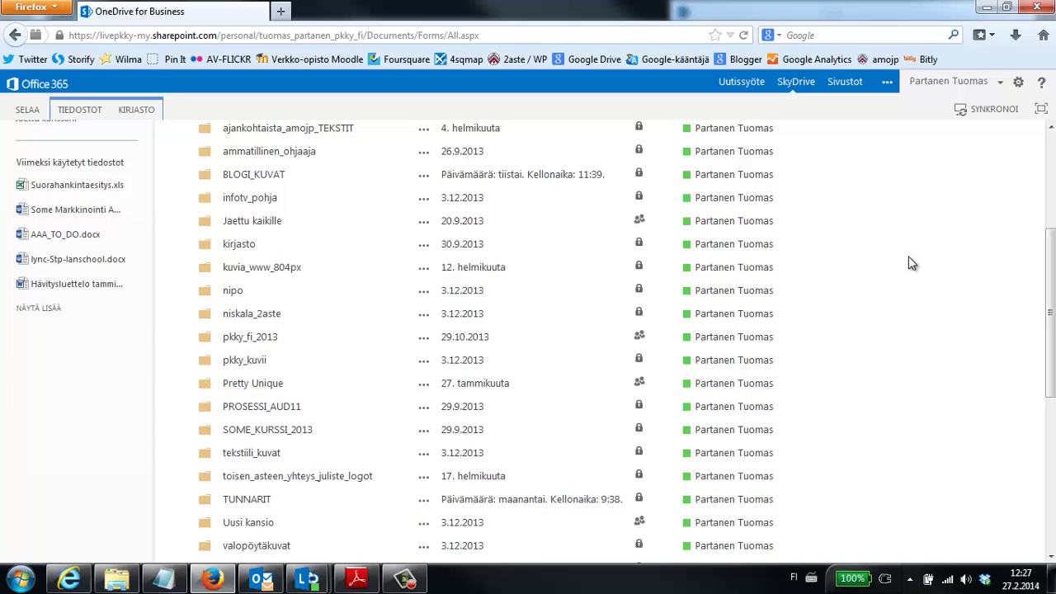
scroll(899, 255, "up", 2)
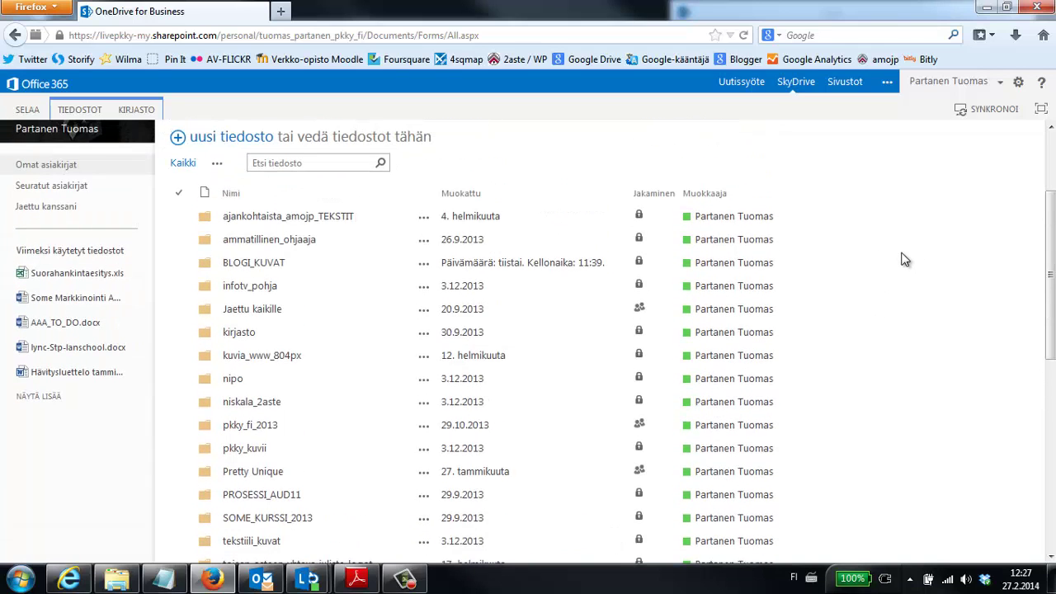
scroll(905, 260, "up", 1)
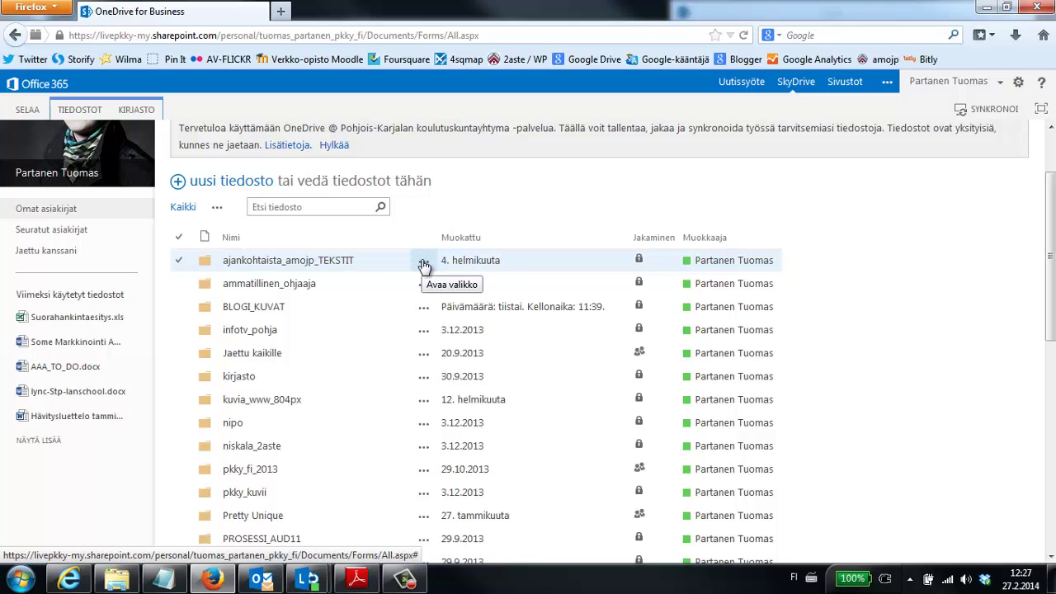
Open the share dialog for the ajankohtaista_amojp_TEKSTIT folder from its details callout.
left_click(423, 264)
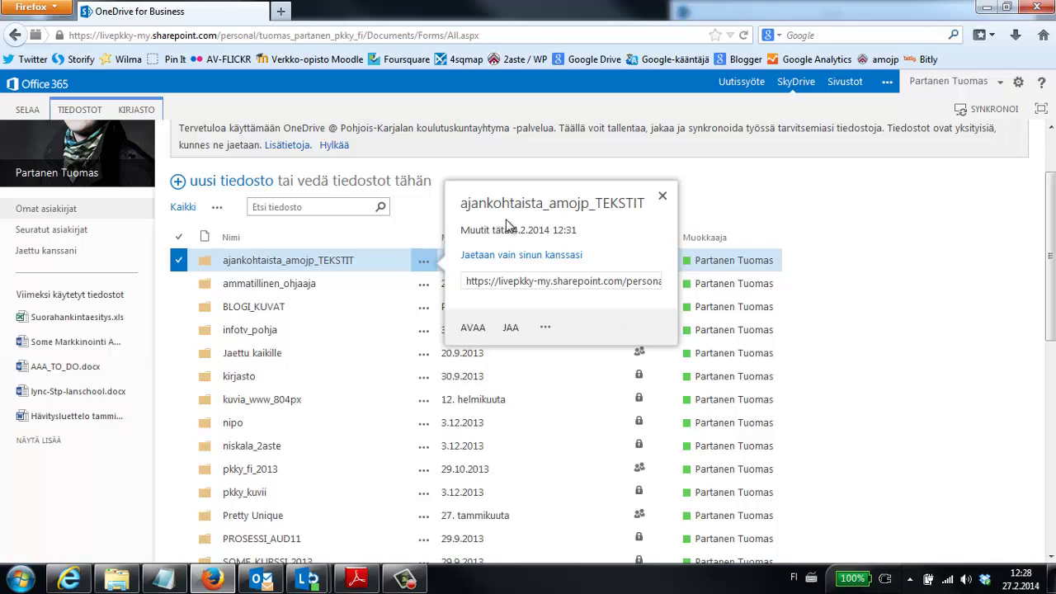
left_click(512, 328)
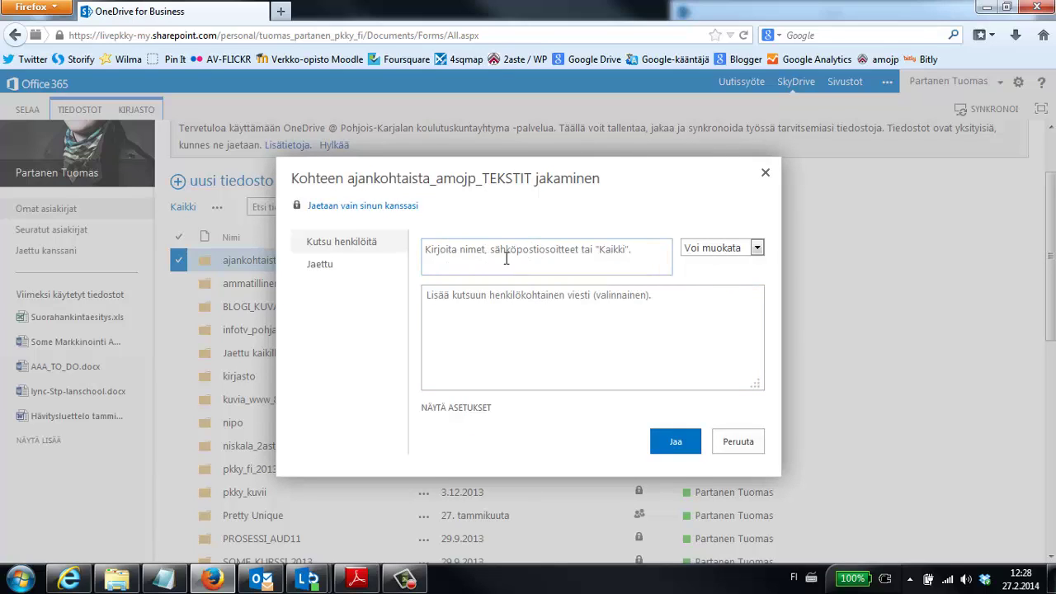
Type amojp in the invitee field and browse the suggested AMOJP groups.
left_click(562, 250)
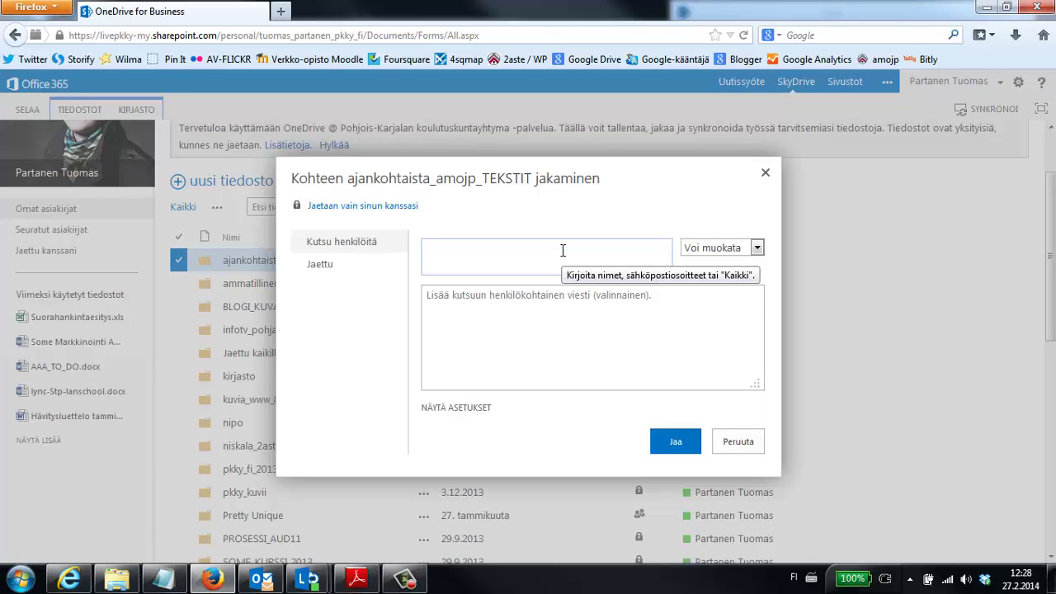
type("amojp")
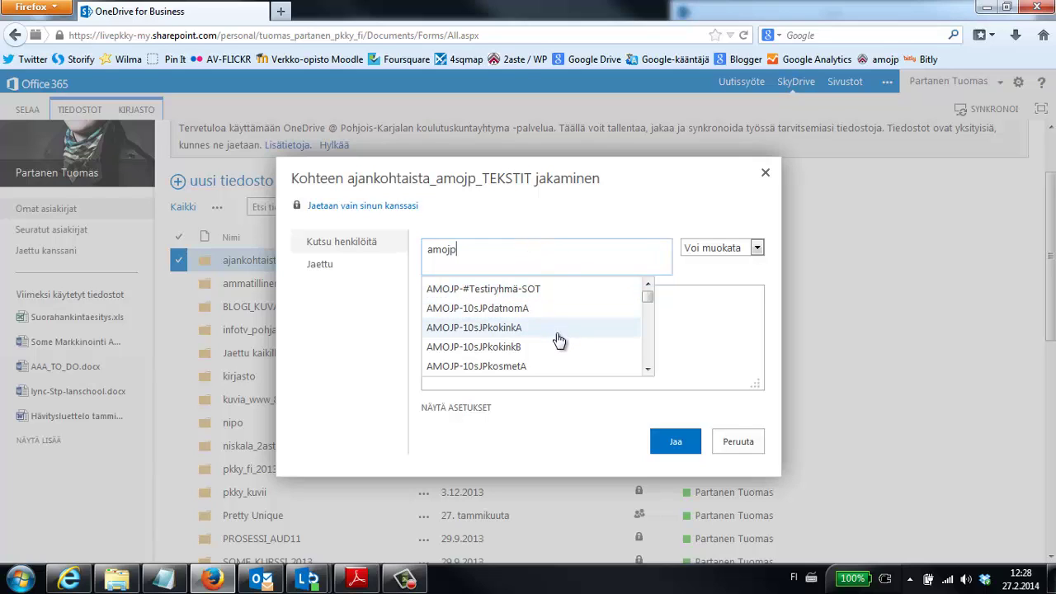
scroll(569, 343, "down", 2)
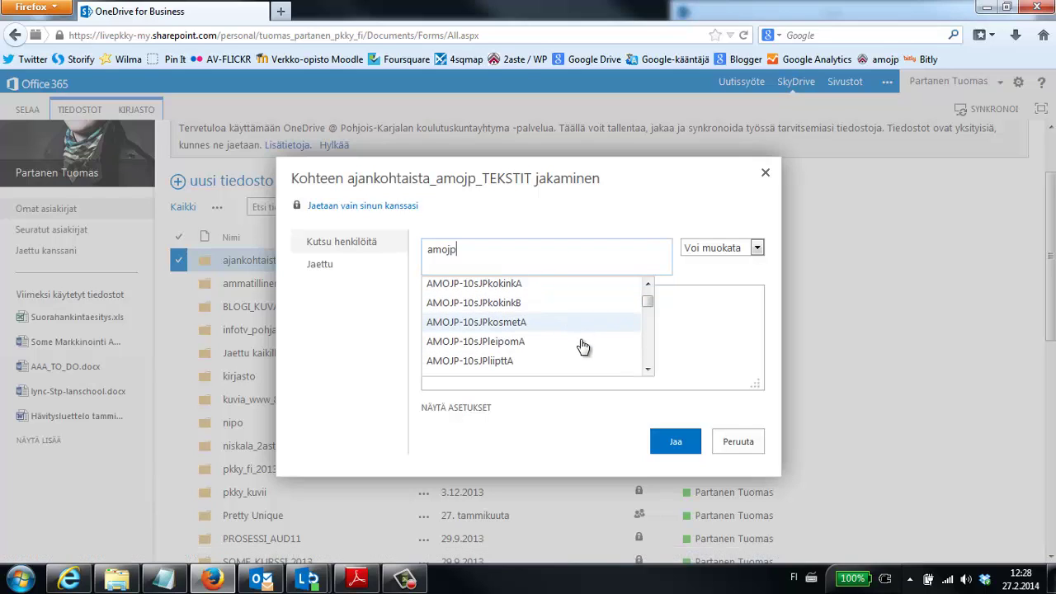
scroll(580, 347, "up", 2)
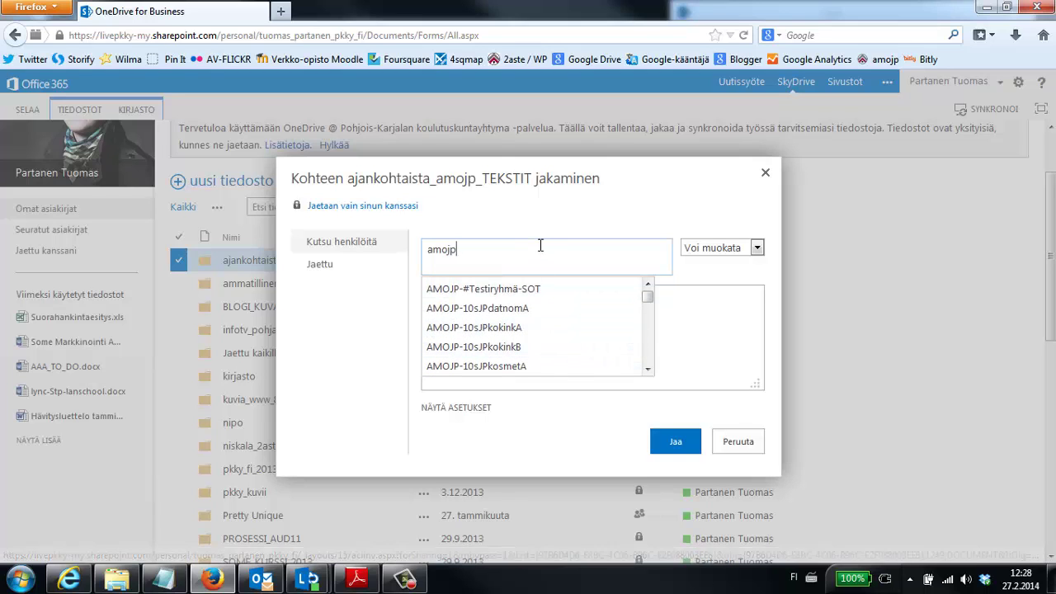
scroll(571, 335, "down", 10)
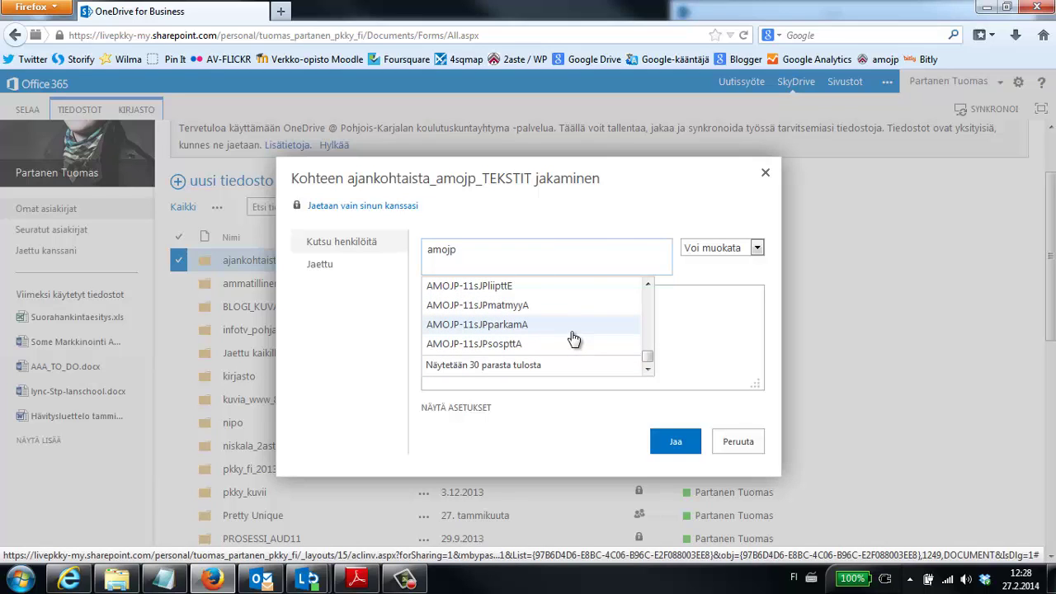
scroll(573, 340, "up", 3)
scroll(575, 348, "down", 2)
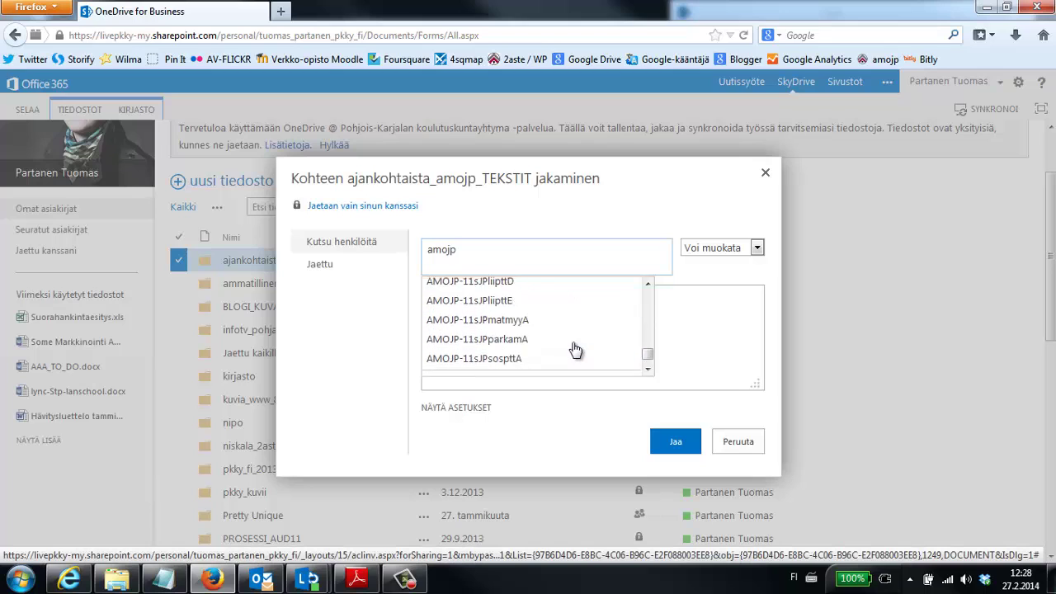
scroll(575, 350, "up", 10)
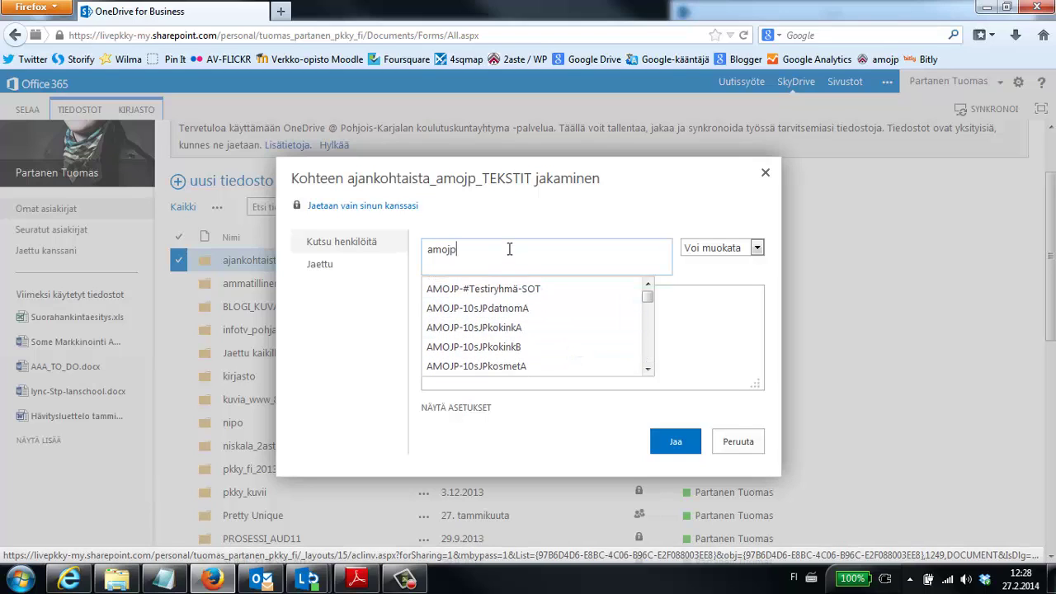
Add the AMOJP-13sJPammstaA group as an invitee.
type("-")
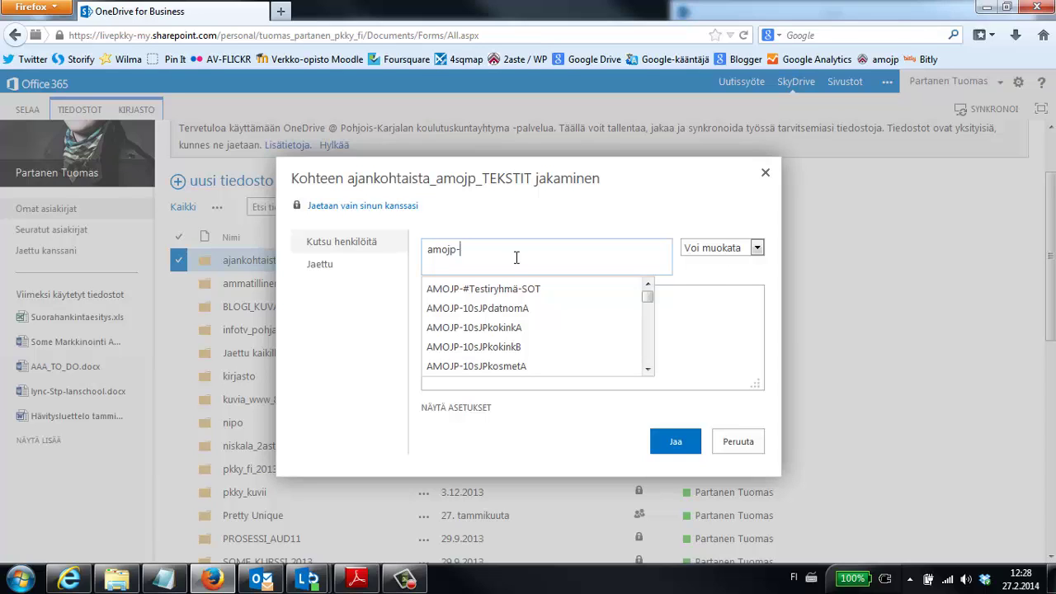
type("13")
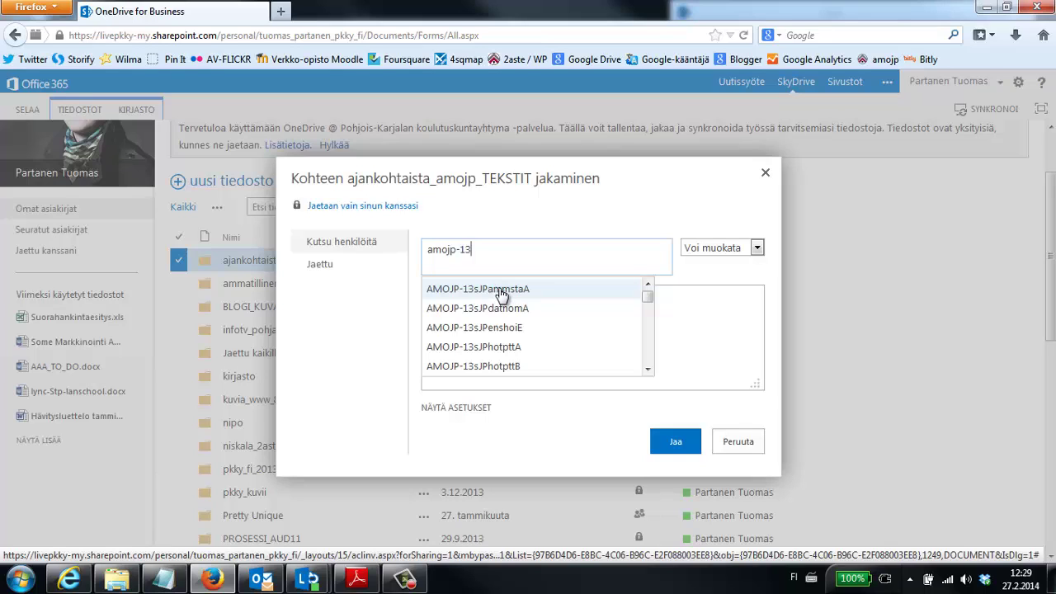
left_click(501, 291)
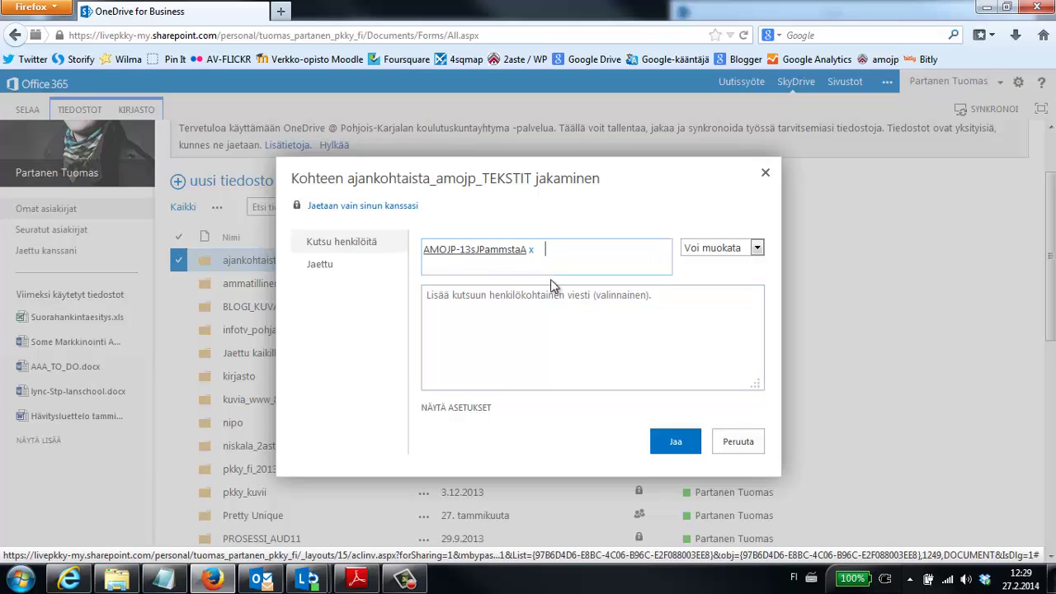
left_click(487, 260)
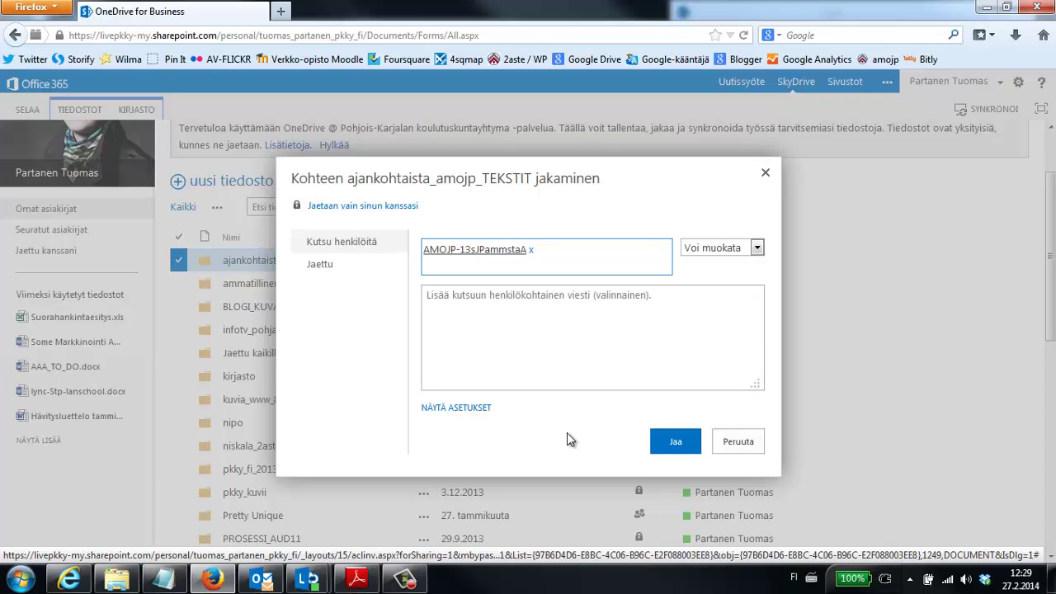
Change the invitation permission from Voi muokata to Voi tarkastella.
left_click(476, 408)
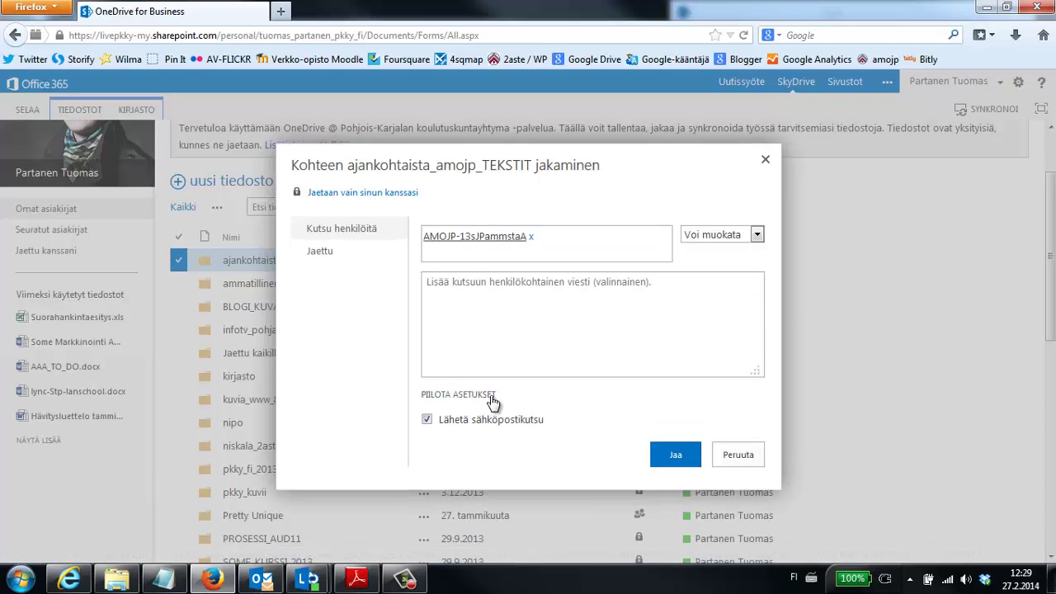
left_click(489, 395)
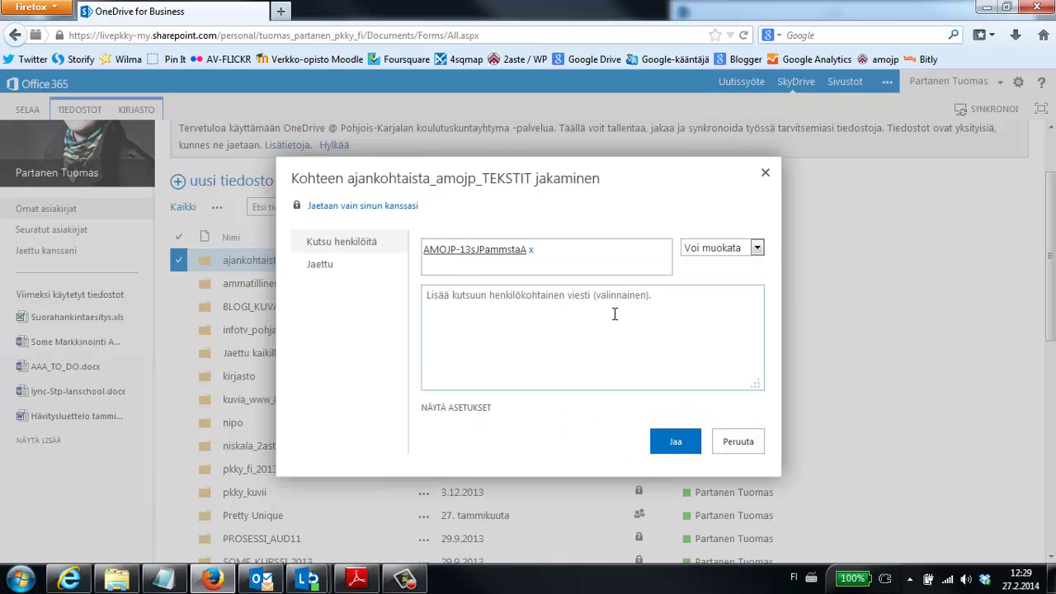
left_click(615, 311)
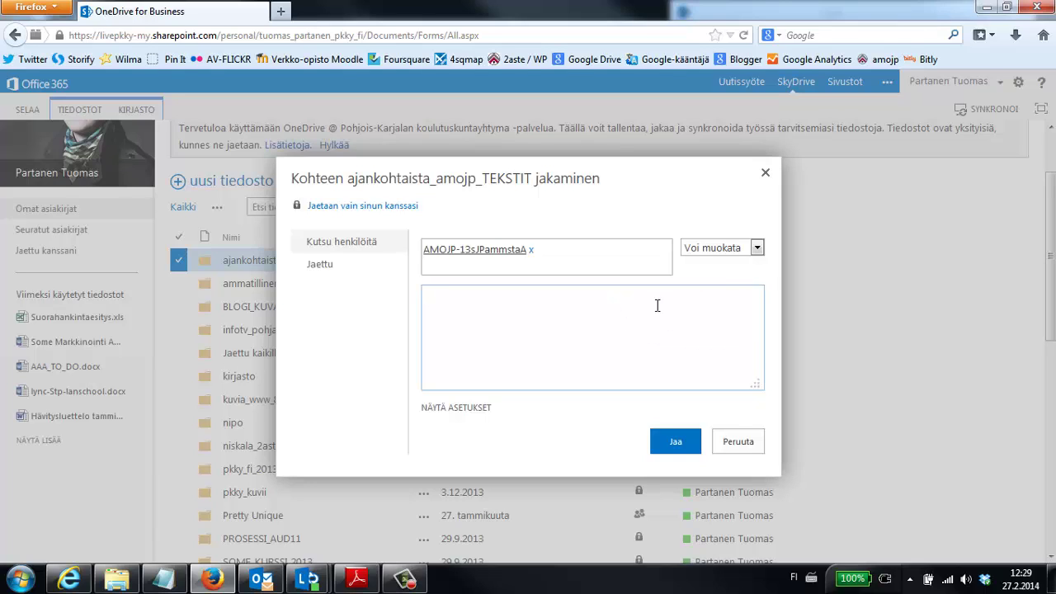
left_click(756, 249)
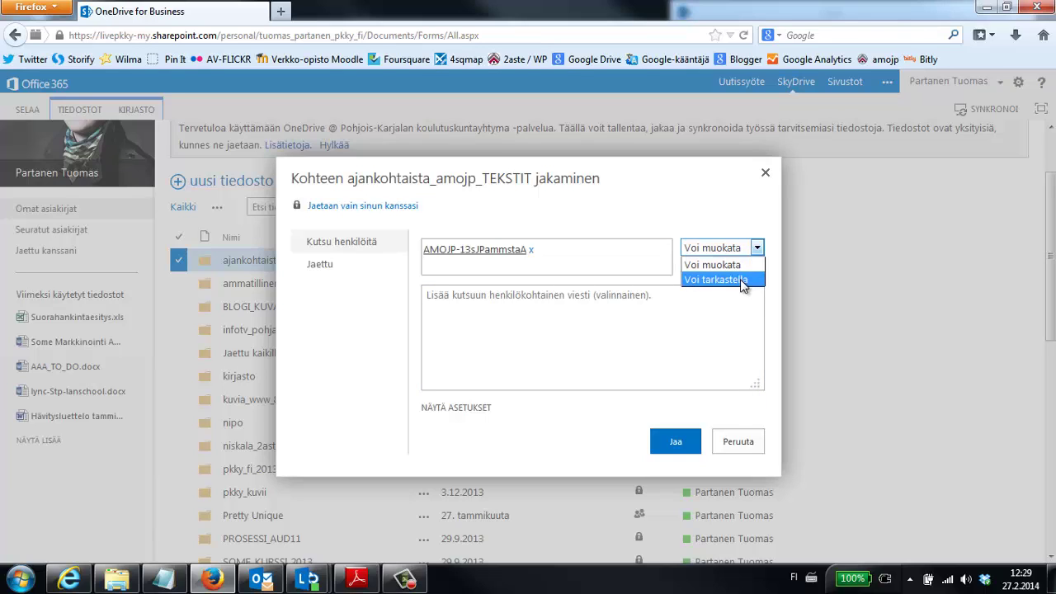
left_click(740, 279)
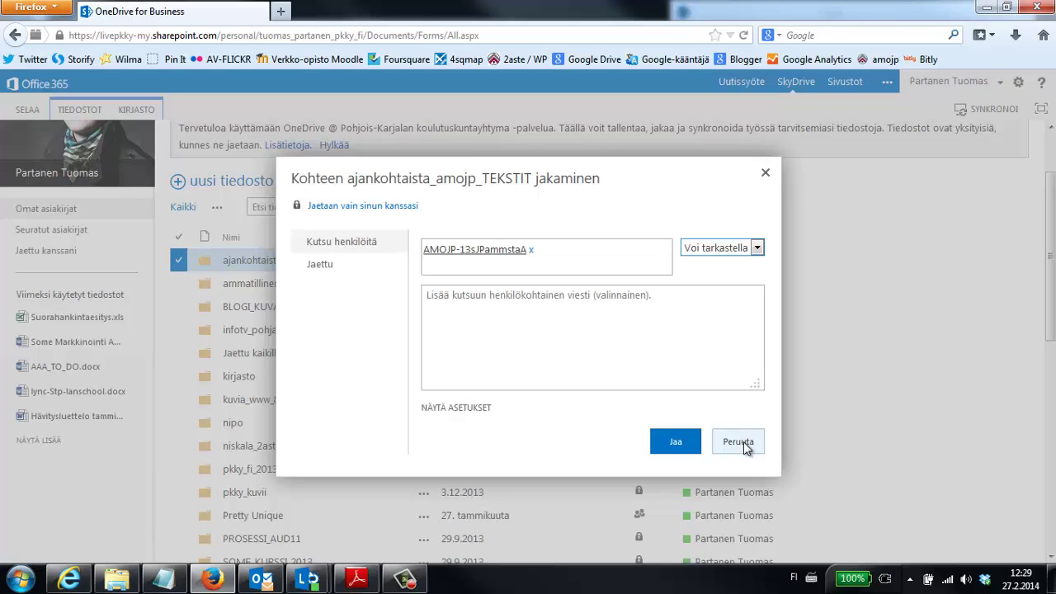
Cancel the folder share and scroll down the document library list.
left_click(744, 442)
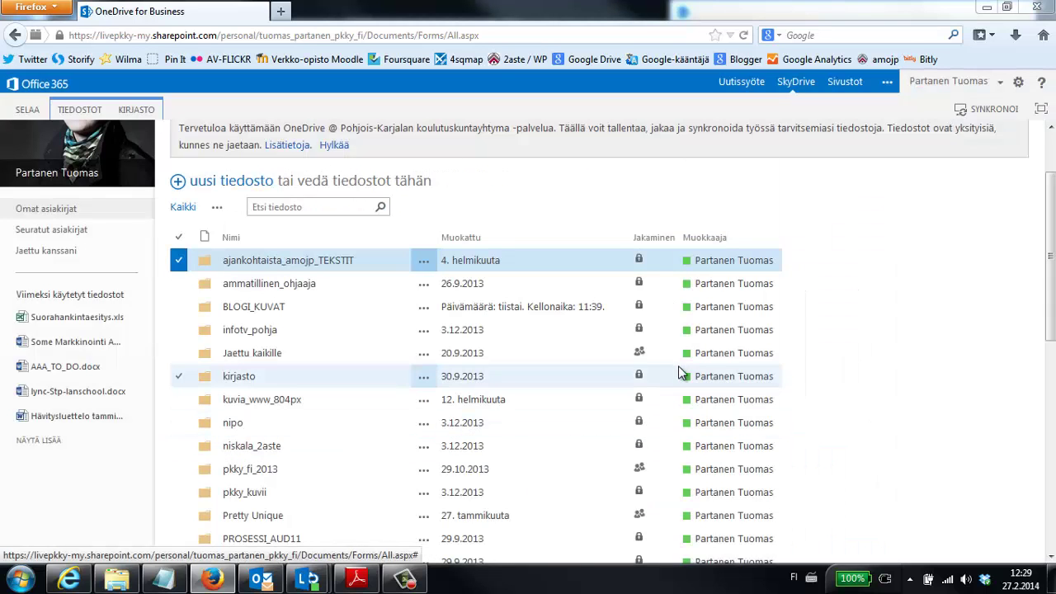
mouse_move(683, 376)
left_click_drag(1051, 264, 1052, 405)
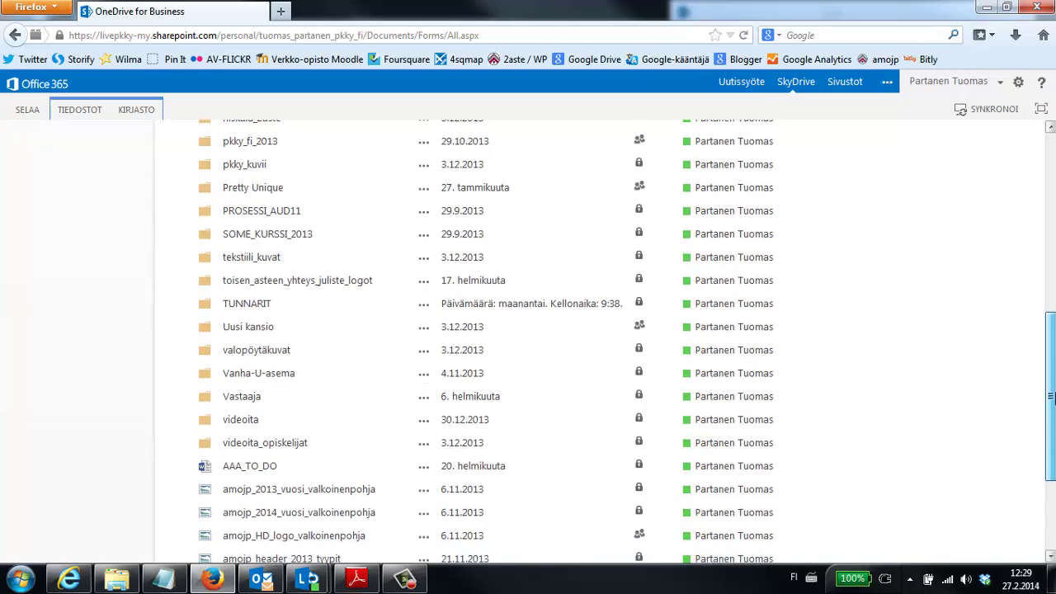
left_click(630, 396)
Select AAA_TO_DO.docx and open its details panel with the page preview.
left_click(551, 470)
scroll(561, 477, "down", 1)
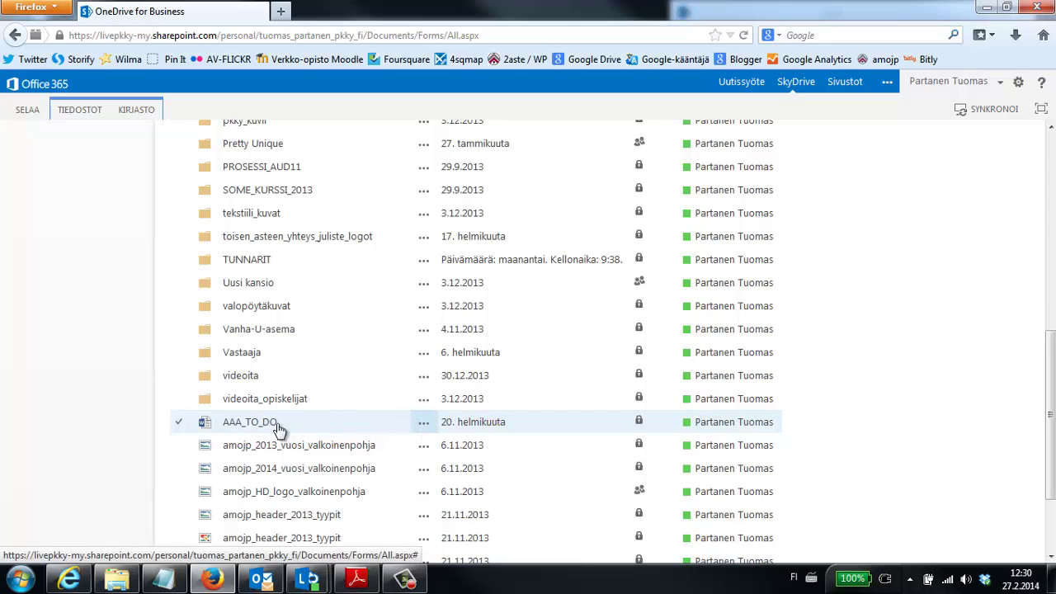
left_click(423, 426)
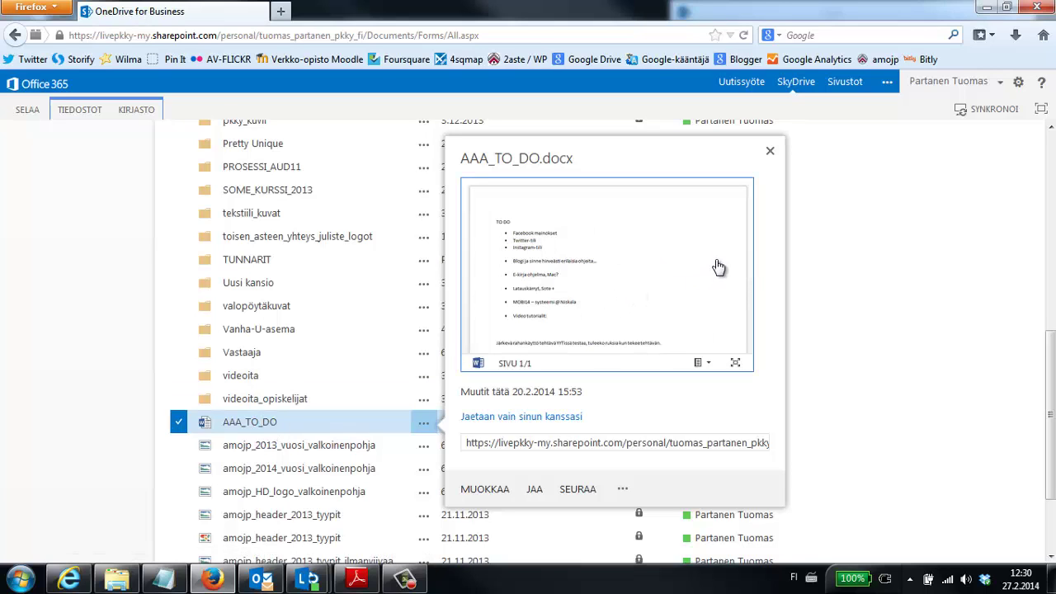
scroll(718, 264, "down", 2)
scroll(717, 265, "up", 2)
Create a view-only guest link (Tarkastele) for AAA_TO_DO.
left_click(535, 490)
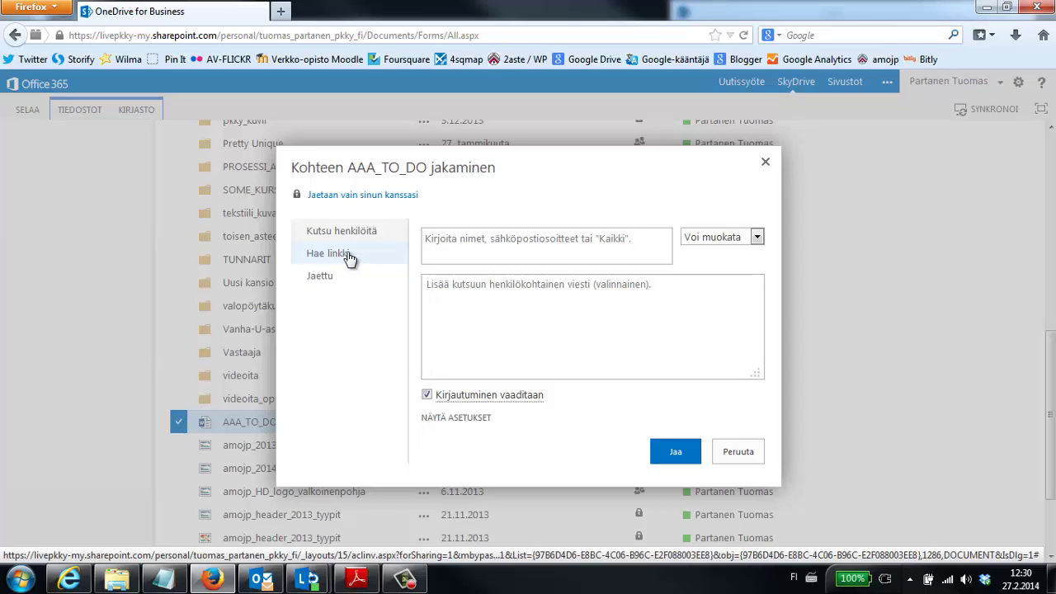
left_click(350, 258)
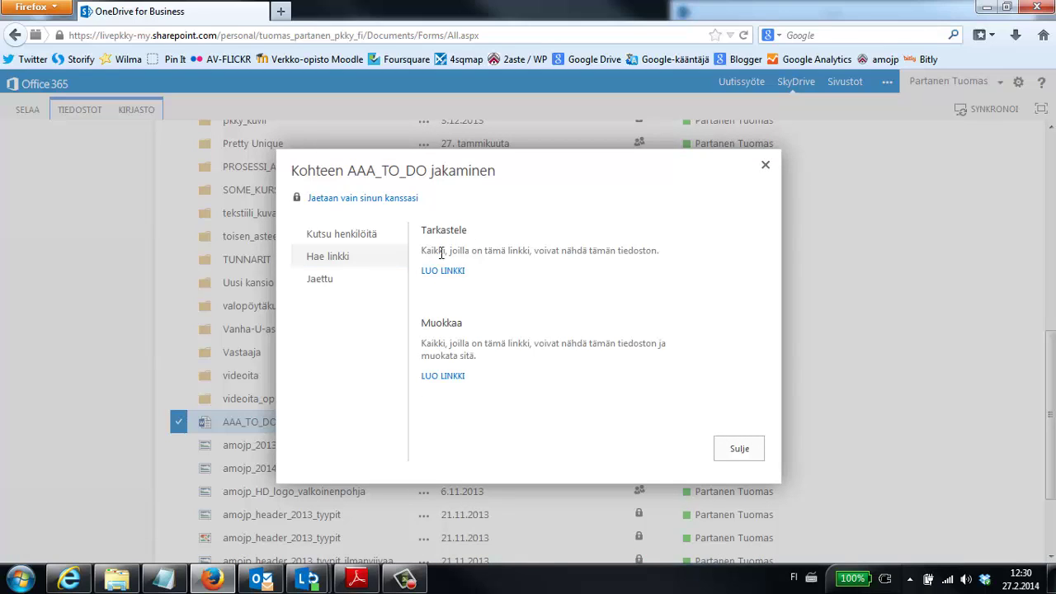
left_click_drag(424, 251, 579, 250)
left_click(565, 289)
left_click(446, 270)
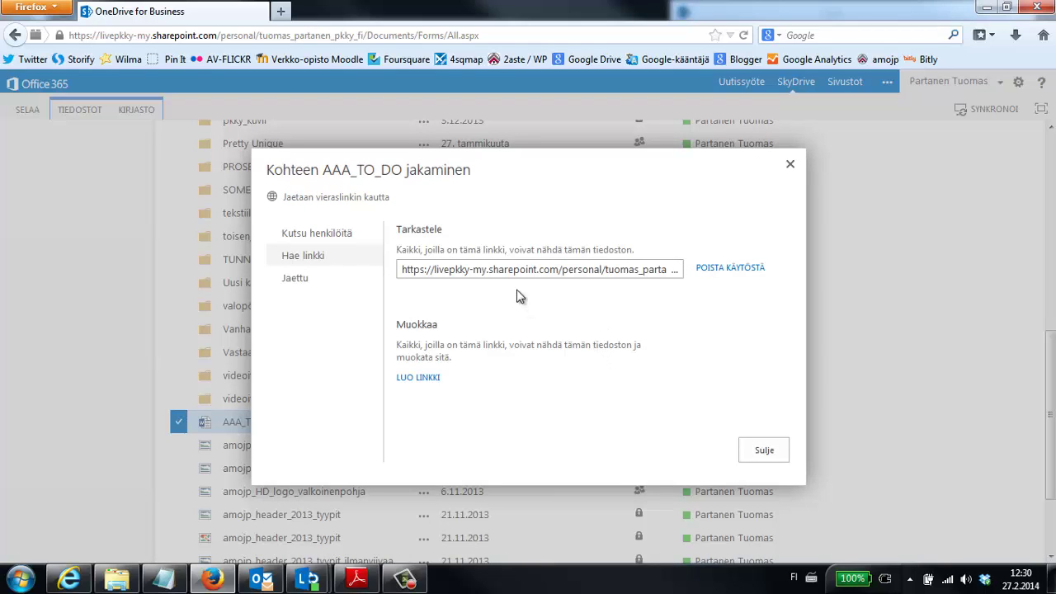
Copy the guest link address and close the sharing dialog.
left_click(517, 272)
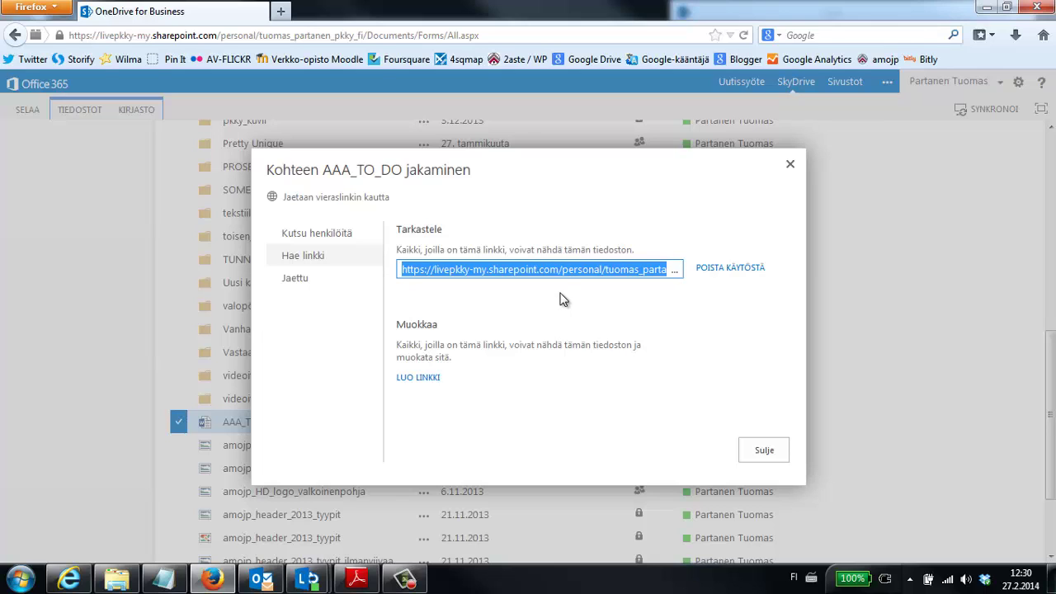
right_click(542, 270)
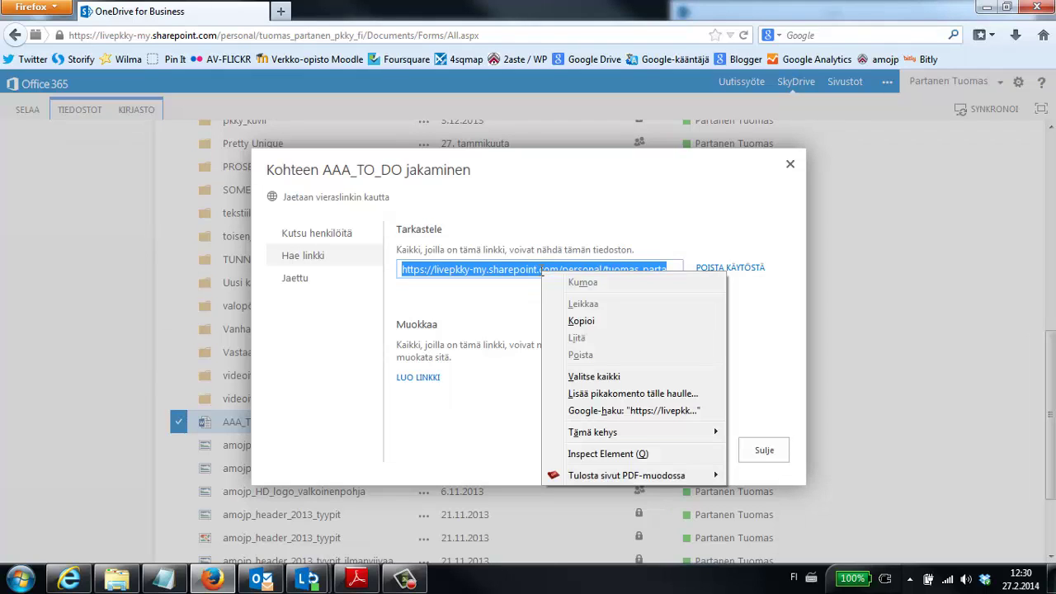
left_click(583, 323)
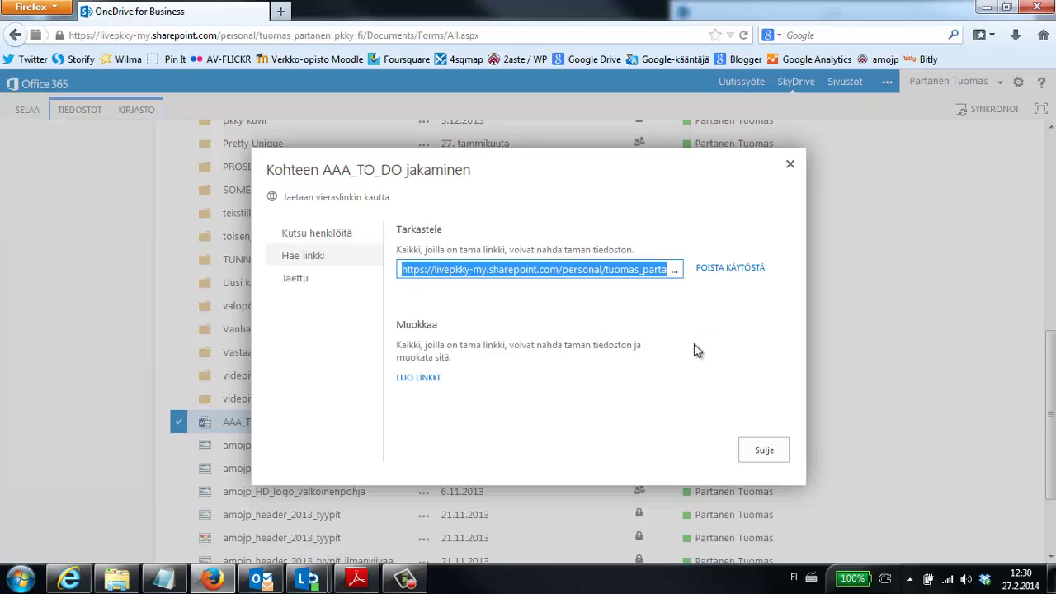
left_click(762, 454)
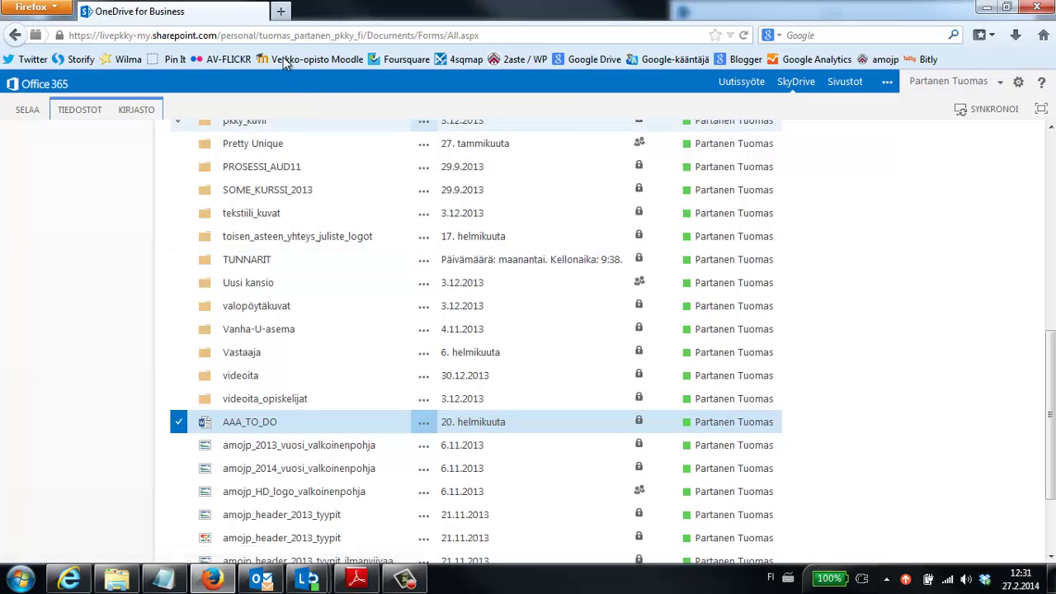
In a new tab, go to the Wilma site and sign in.
left_click(280, 13)
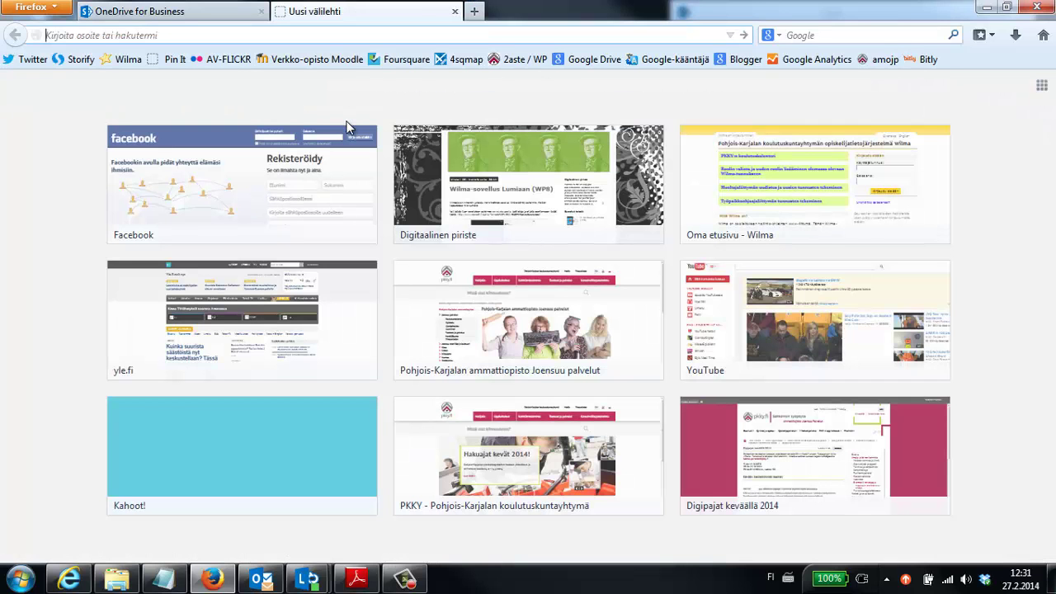
type("wilma.pkky.fi/")
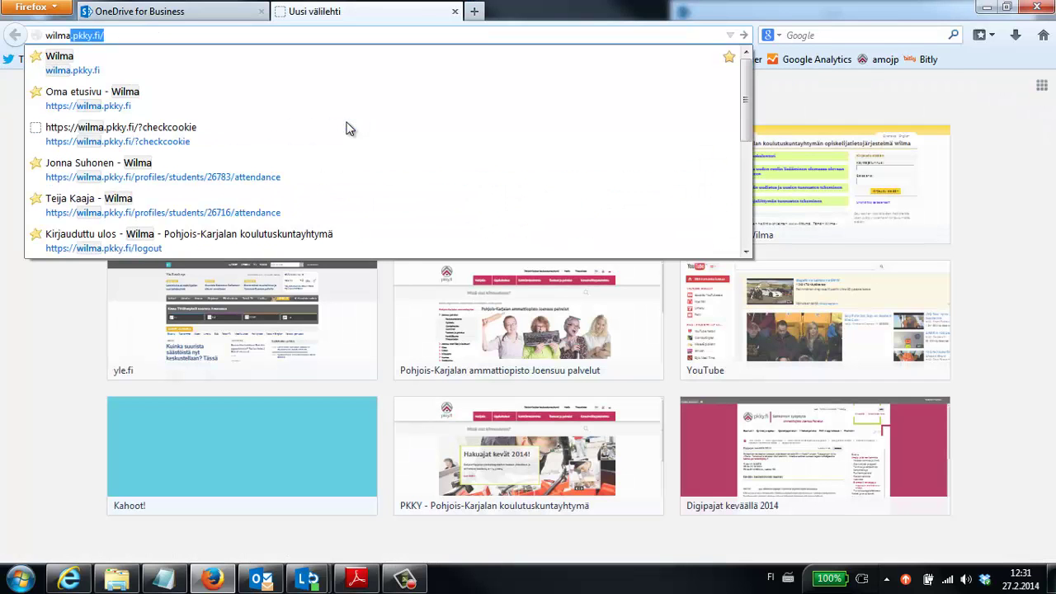
key("Return")
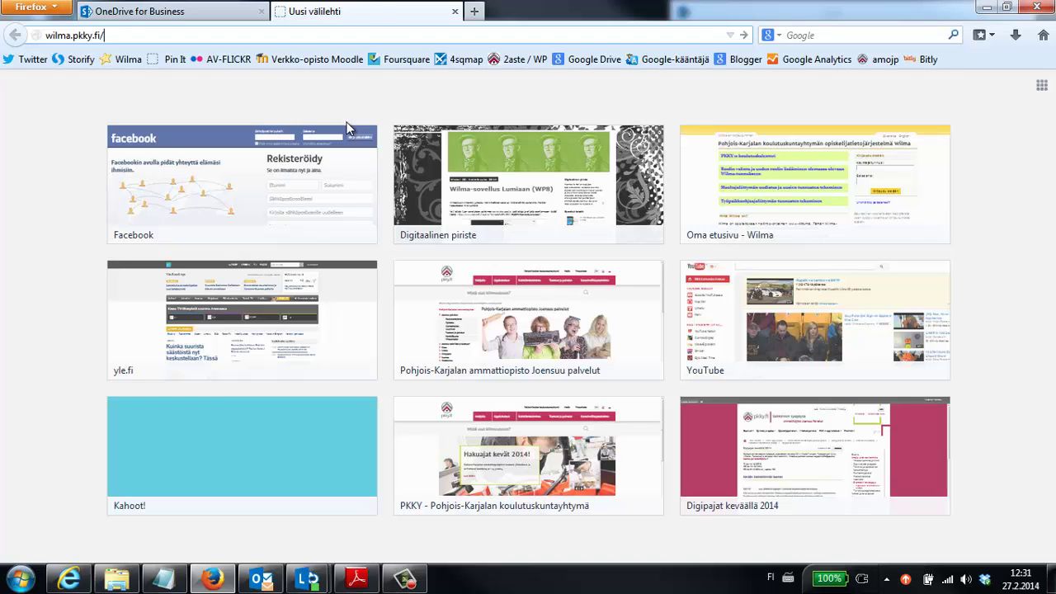
key("Return")
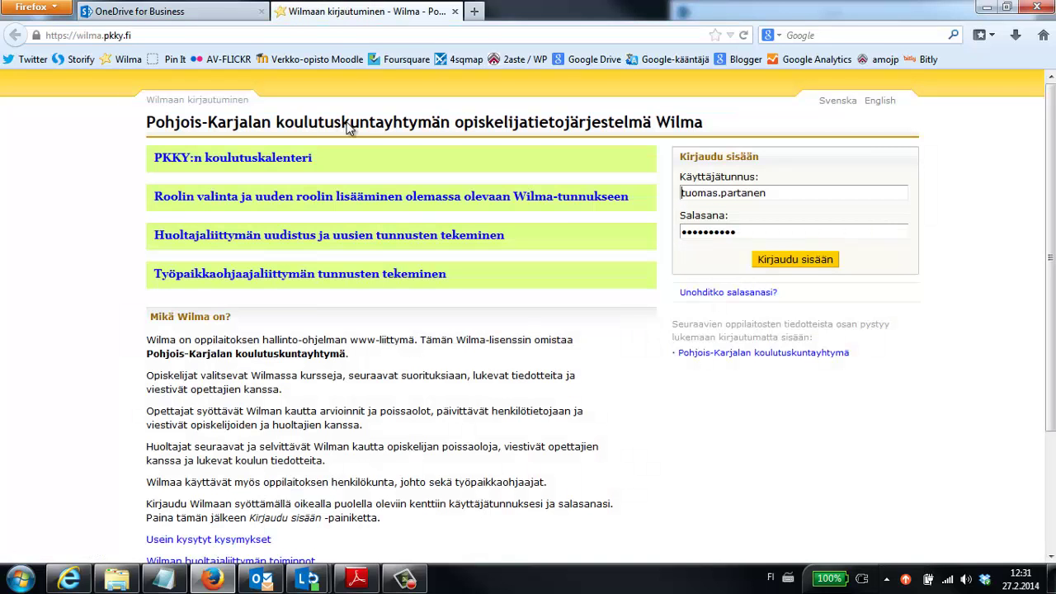
left_click(777, 261)
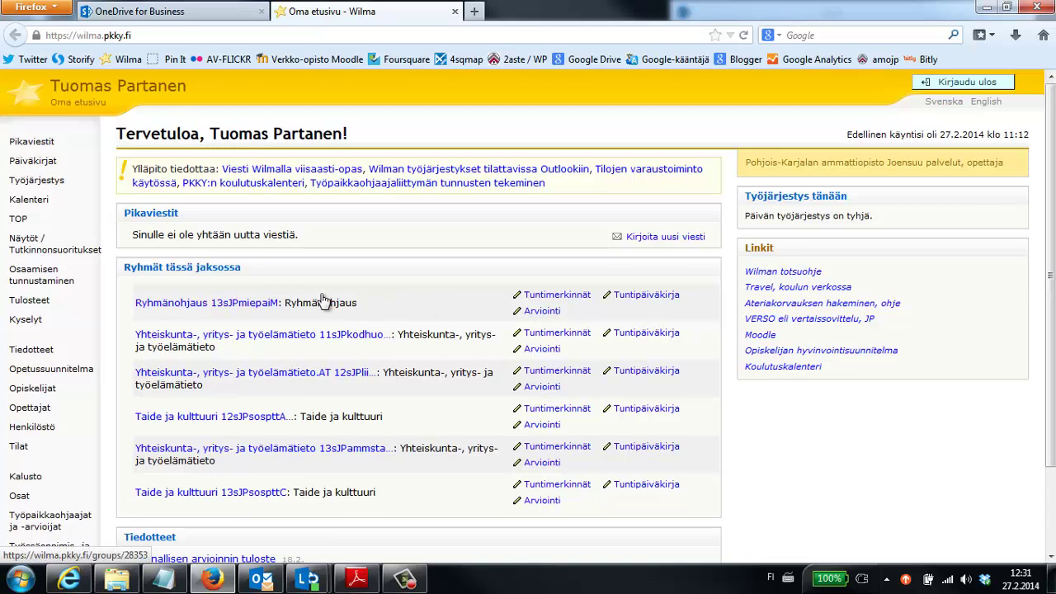
Open the Ryhmänohjaus 13sJPmiepaiM group page and start a message to all its students.
left_click(207, 305)
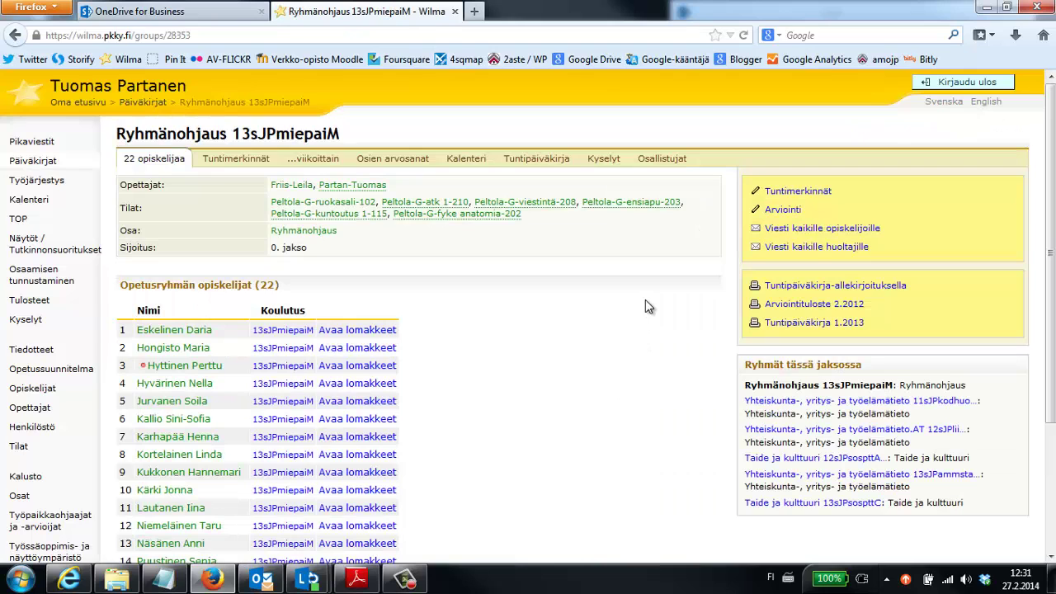
scroll(647, 306, "down", 2)
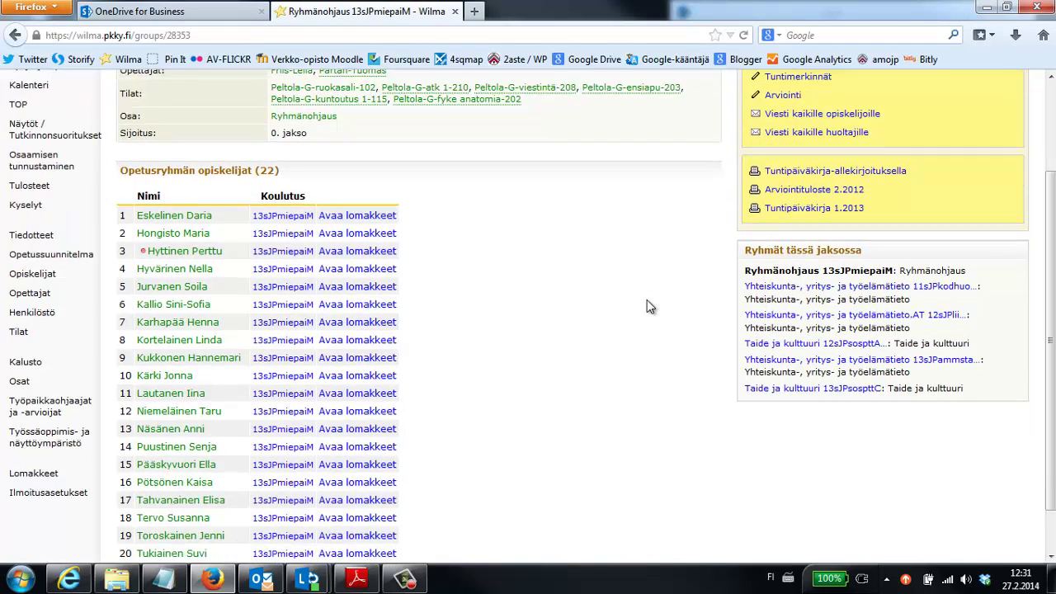
scroll(647, 307, "up", 2)
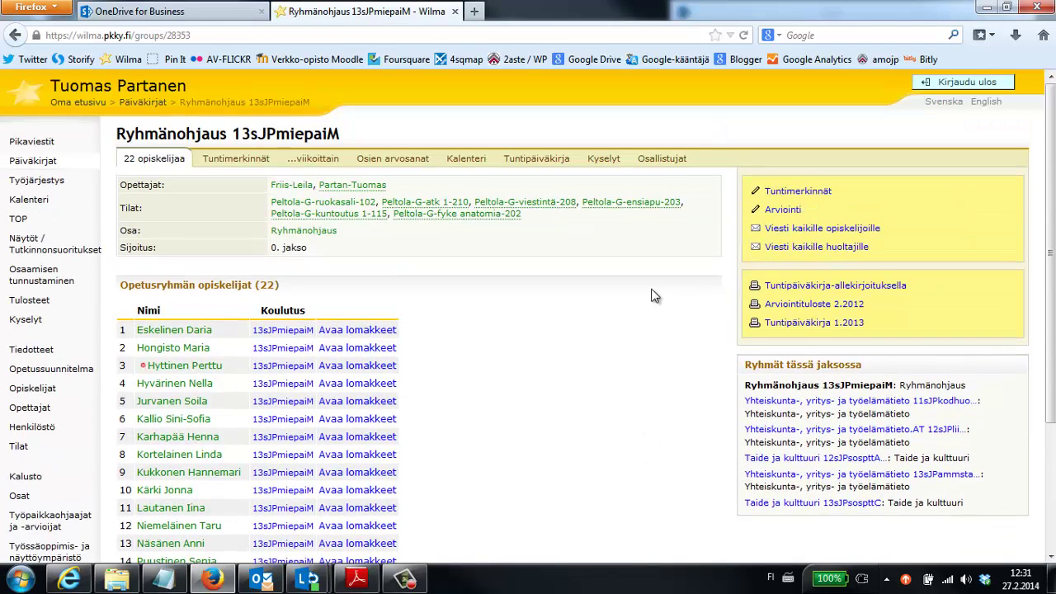
left_click(809, 234)
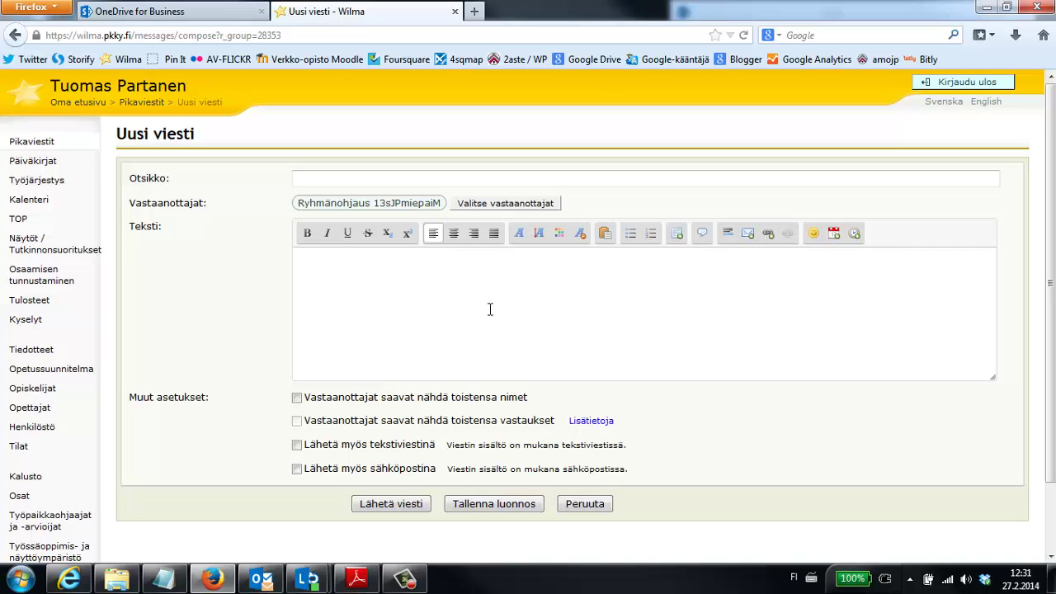
Give the Wilma message the subject 'lkfdlklk' and body 'sljlsdflsljsf', then paste the AAA_TO_DO guest link below it.
type("lkfdlklk")
left_click(562, 315)
type("sljlsdflsljsf")
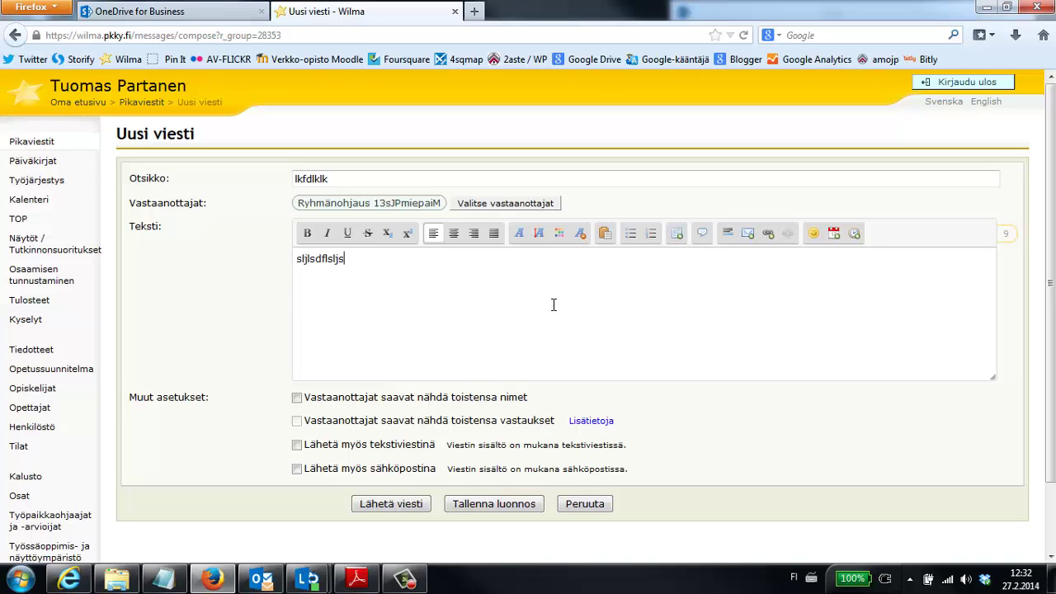
key("Return")
right_click(354, 286)
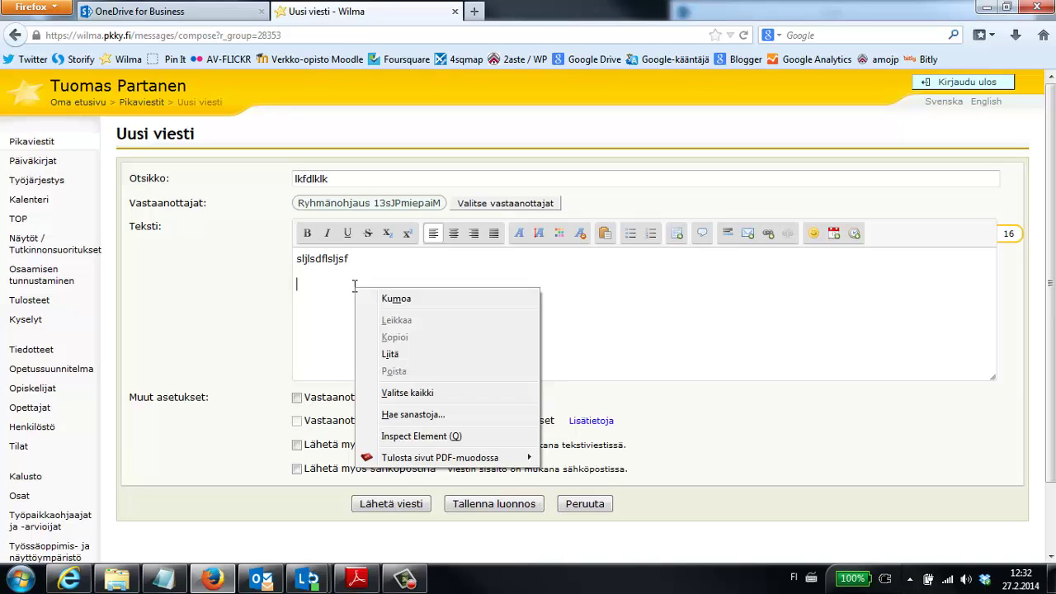
left_click(406, 354)
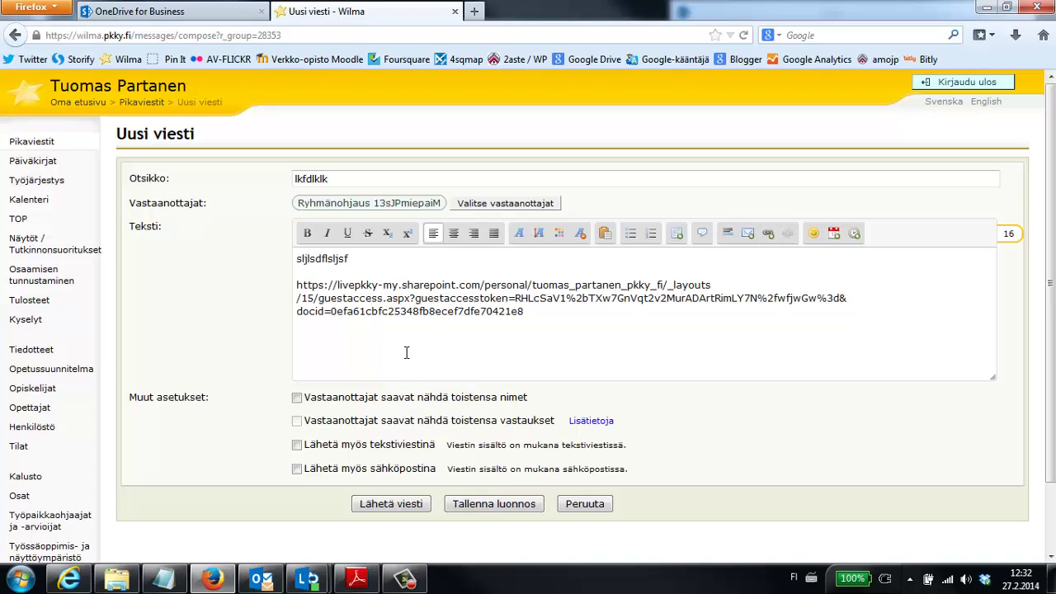